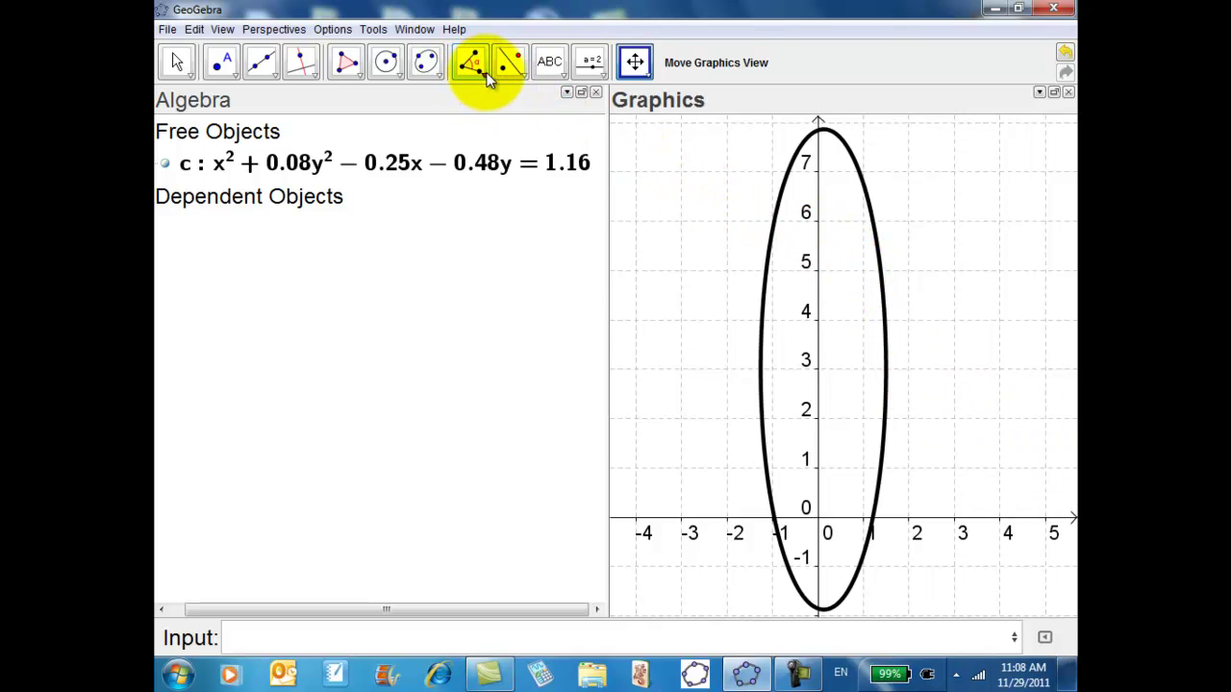
Step: Place a free point A beside the ellipse and move it inside the ellipse to about (-0.61, 4.29)
click(520, 71)
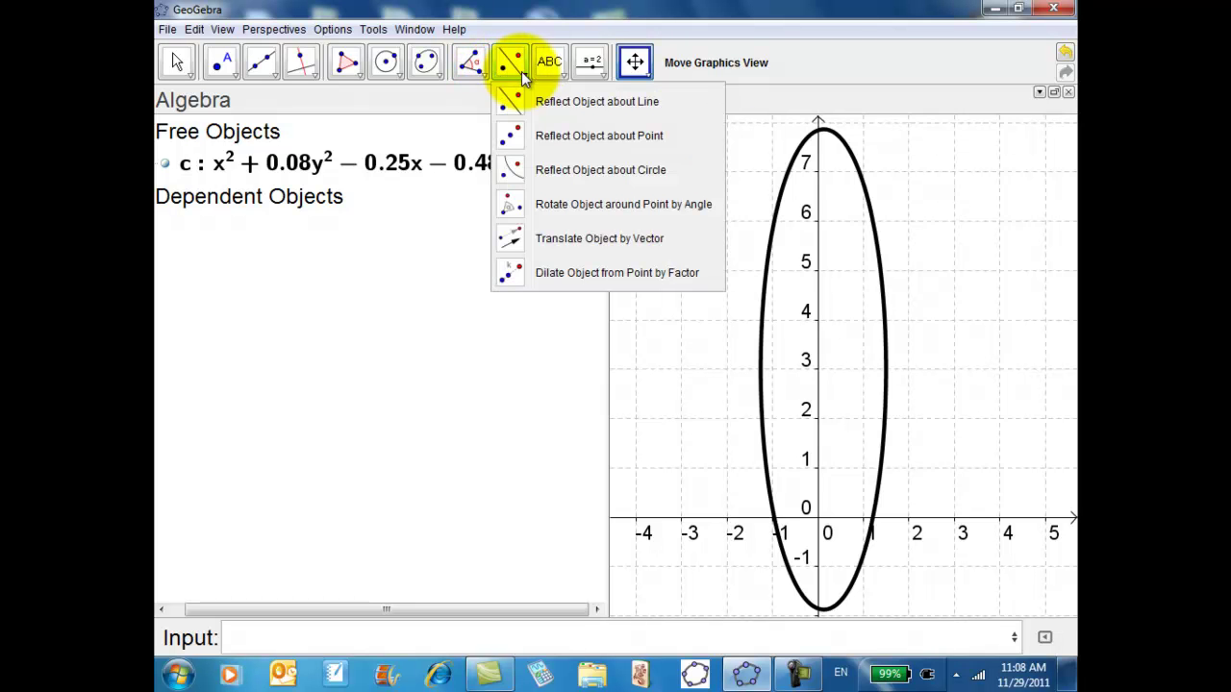
click(516, 213)
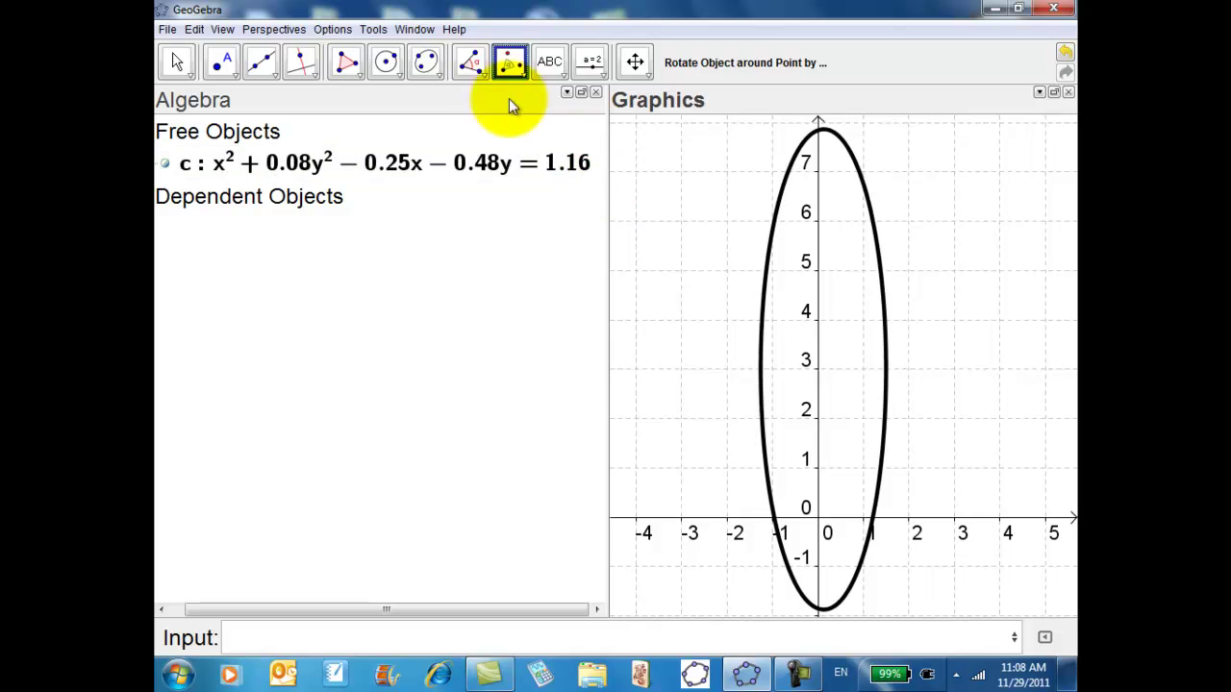
click(257, 63)
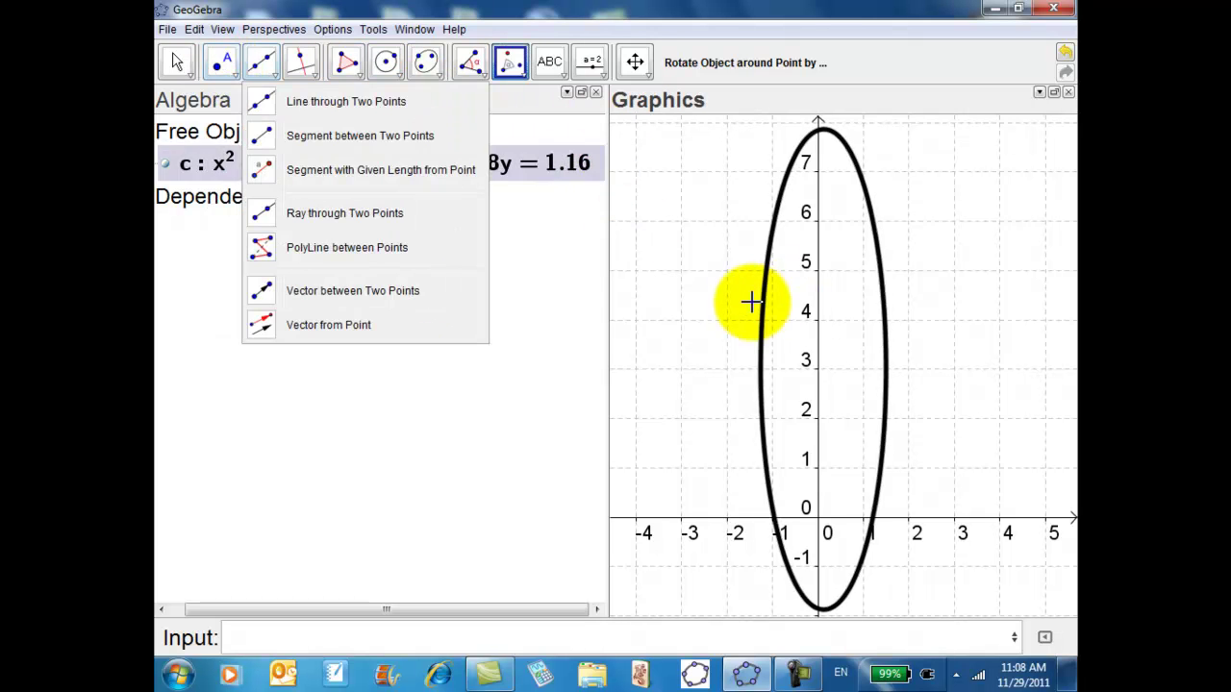
click(724, 325)
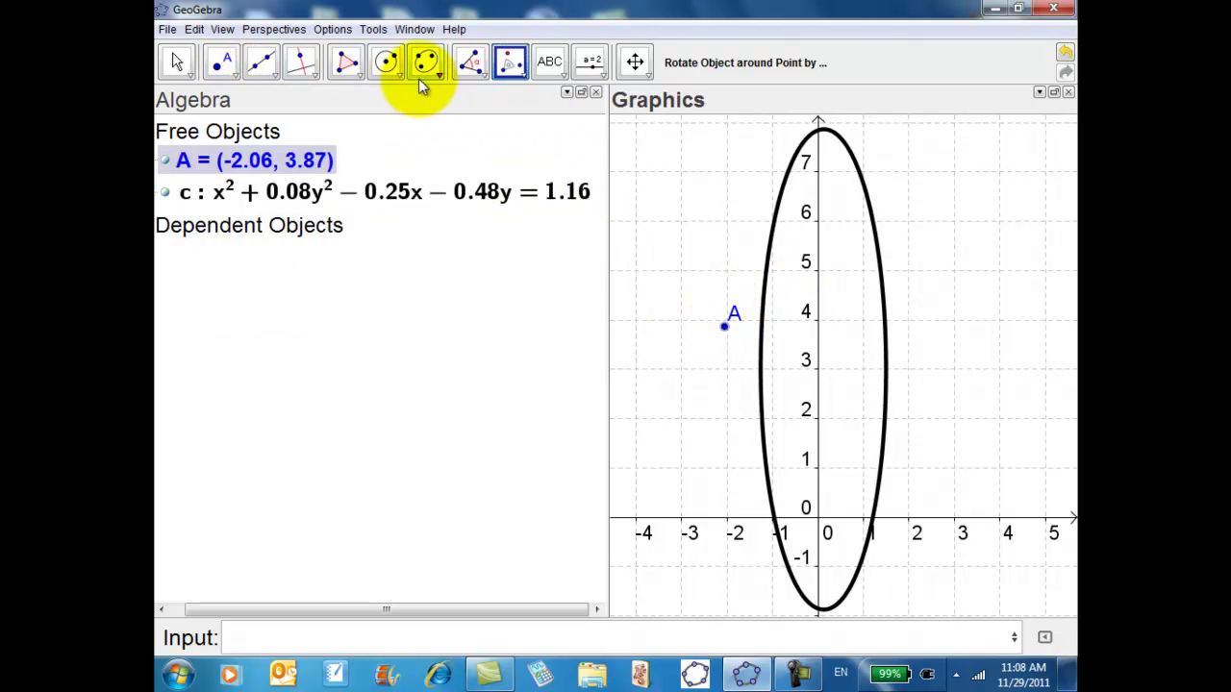
click(174, 63)
drag(724, 325, 792, 313)
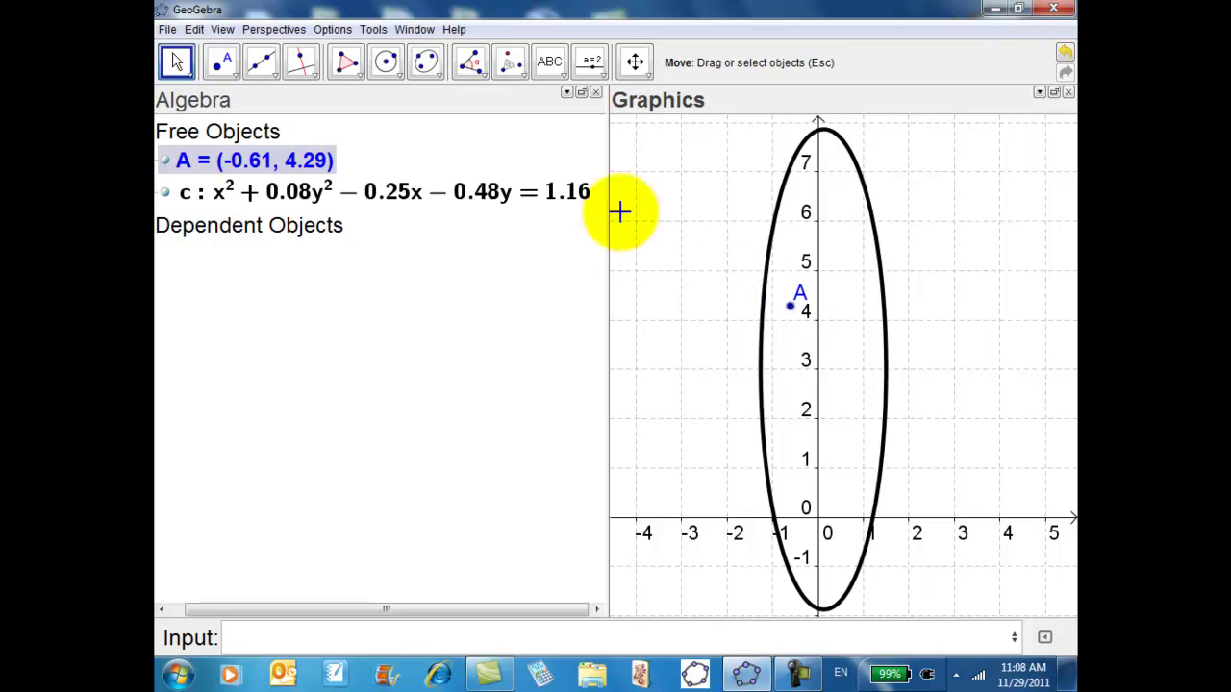
click(725, 293)
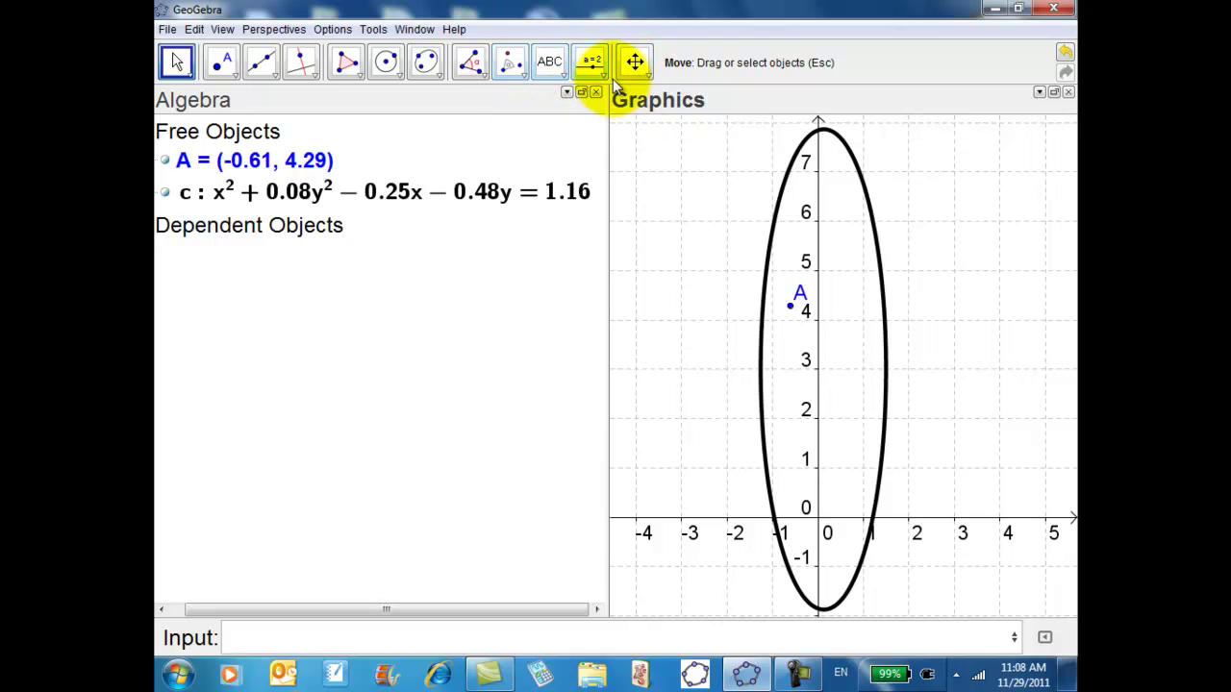
Step: Activate Rotate Object around Point by Angle and read its tool help for the required selection order
click(475, 67)
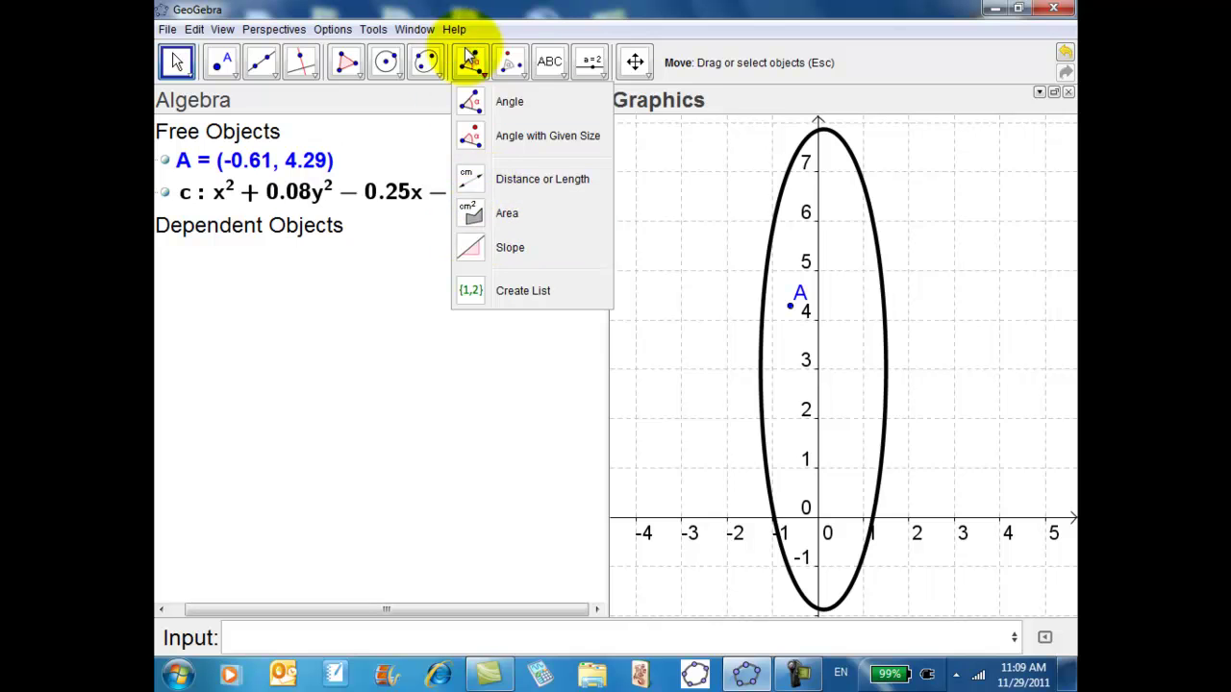
click(509, 63)
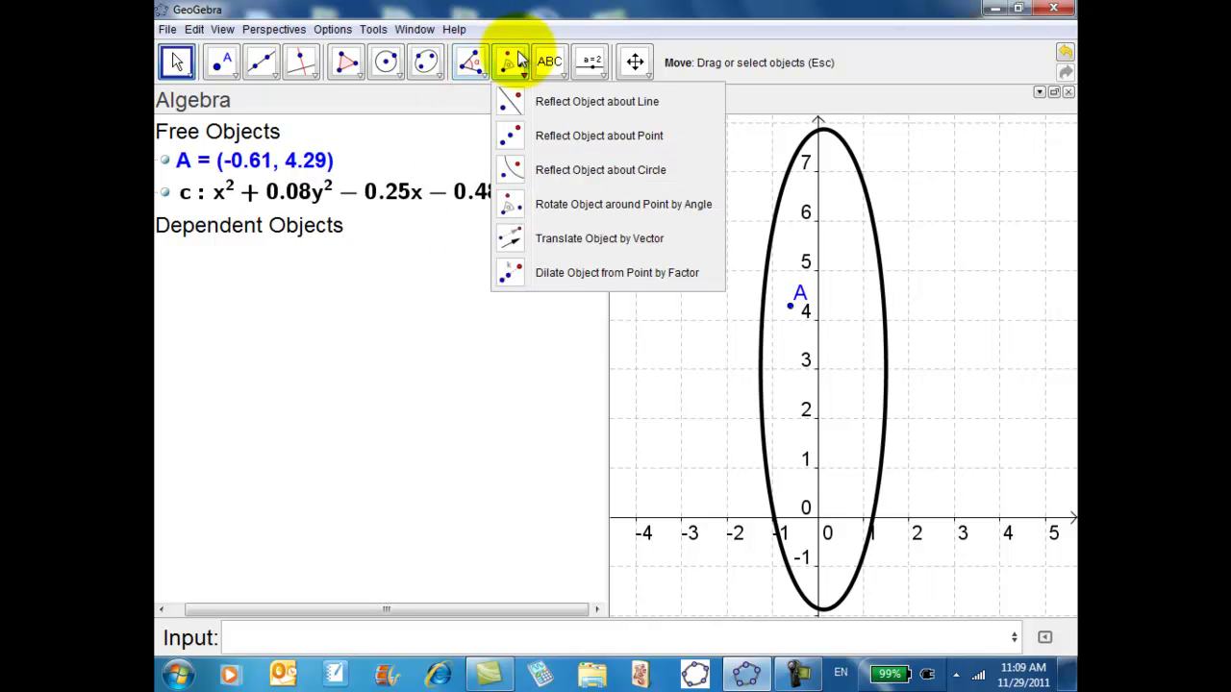
click(515, 203)
click(865, 187)
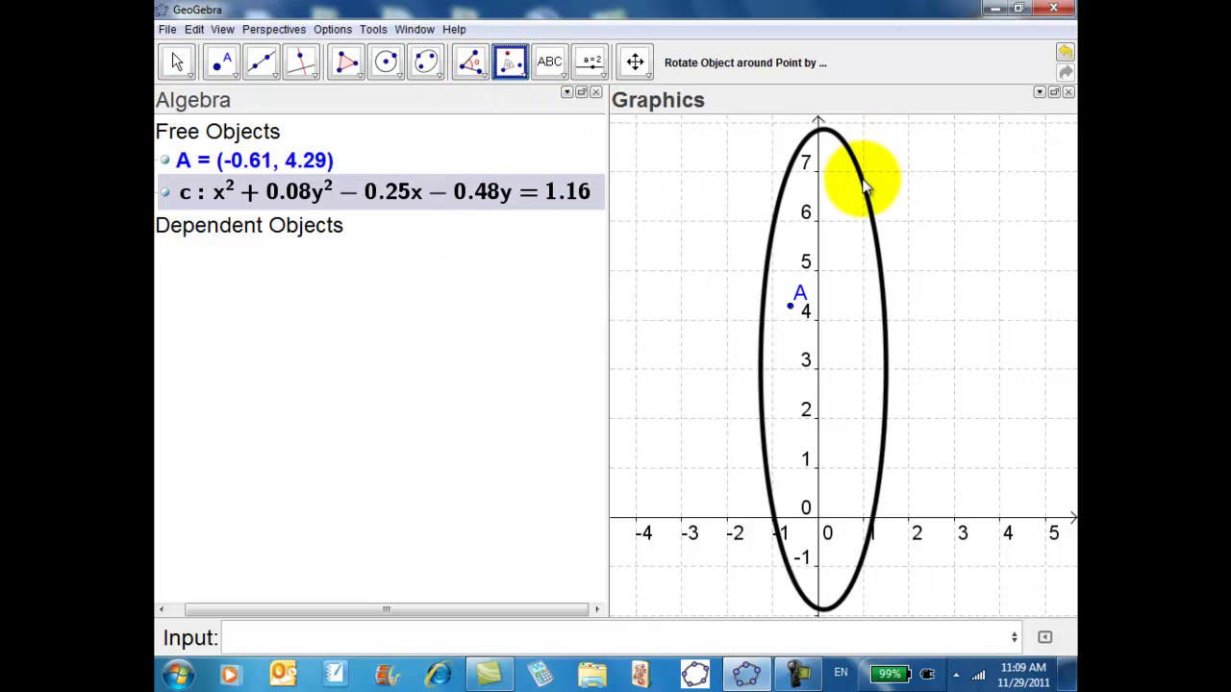
click(787, 313)
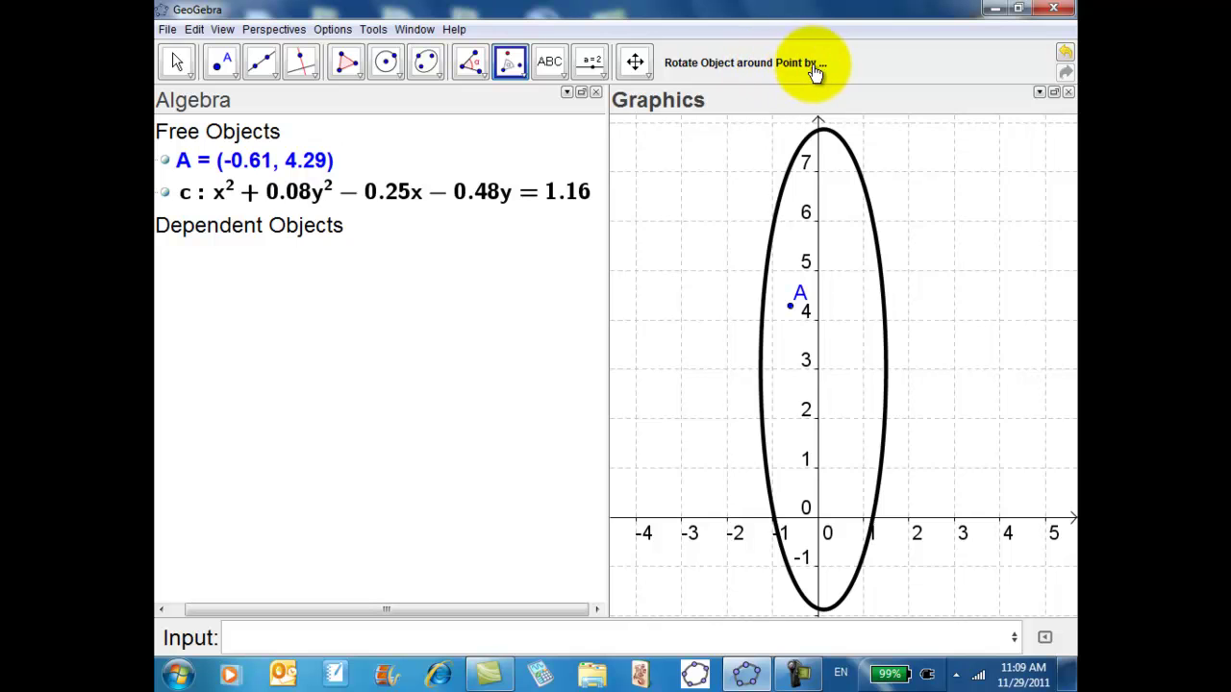
click(672, 65)
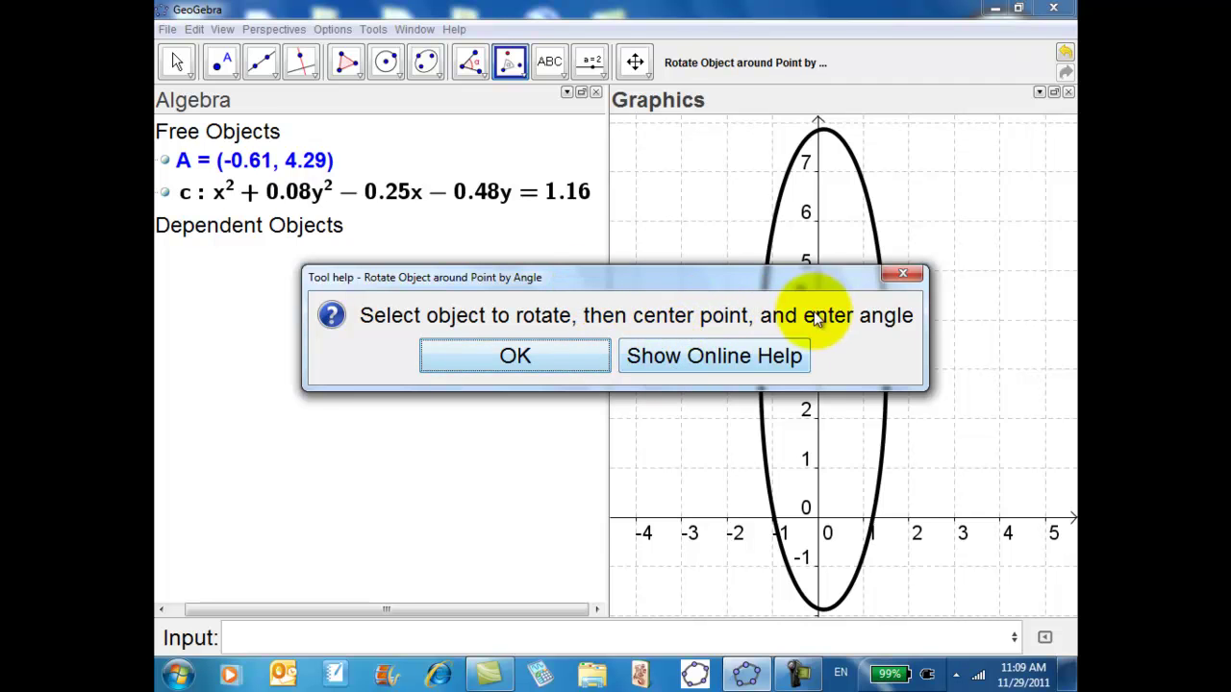
click(902, 277)
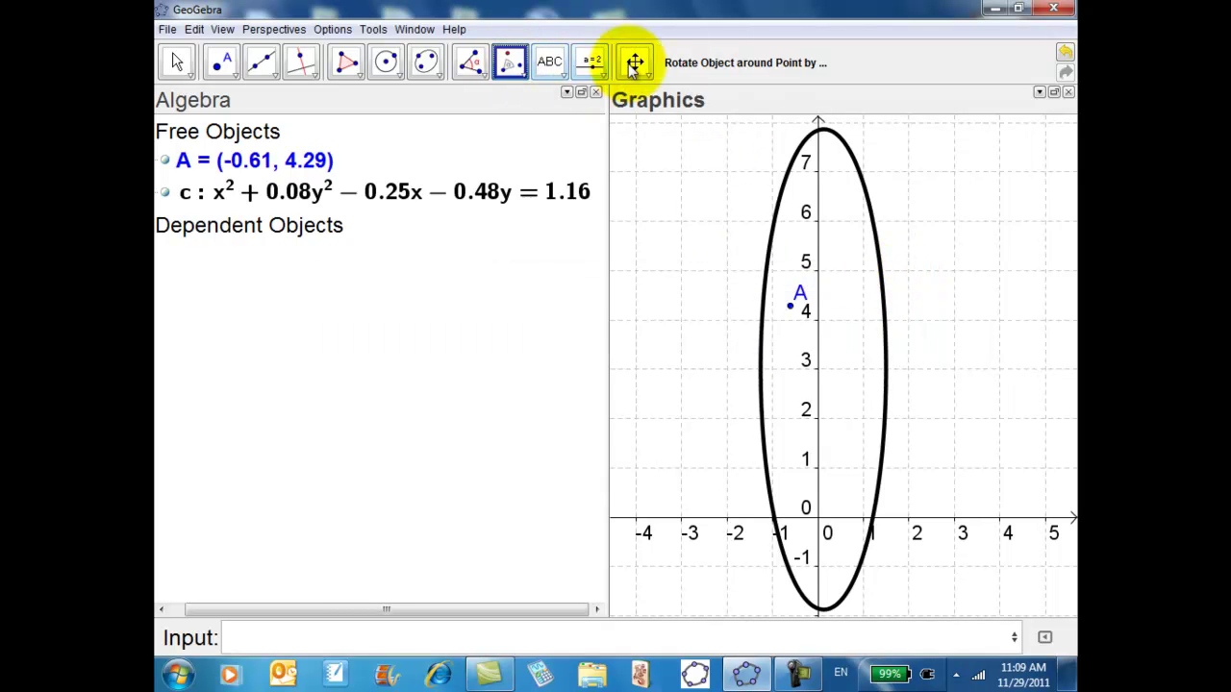
Step: Rotate ellipse c around point A by 45° counter clockwise
click(784, 190)
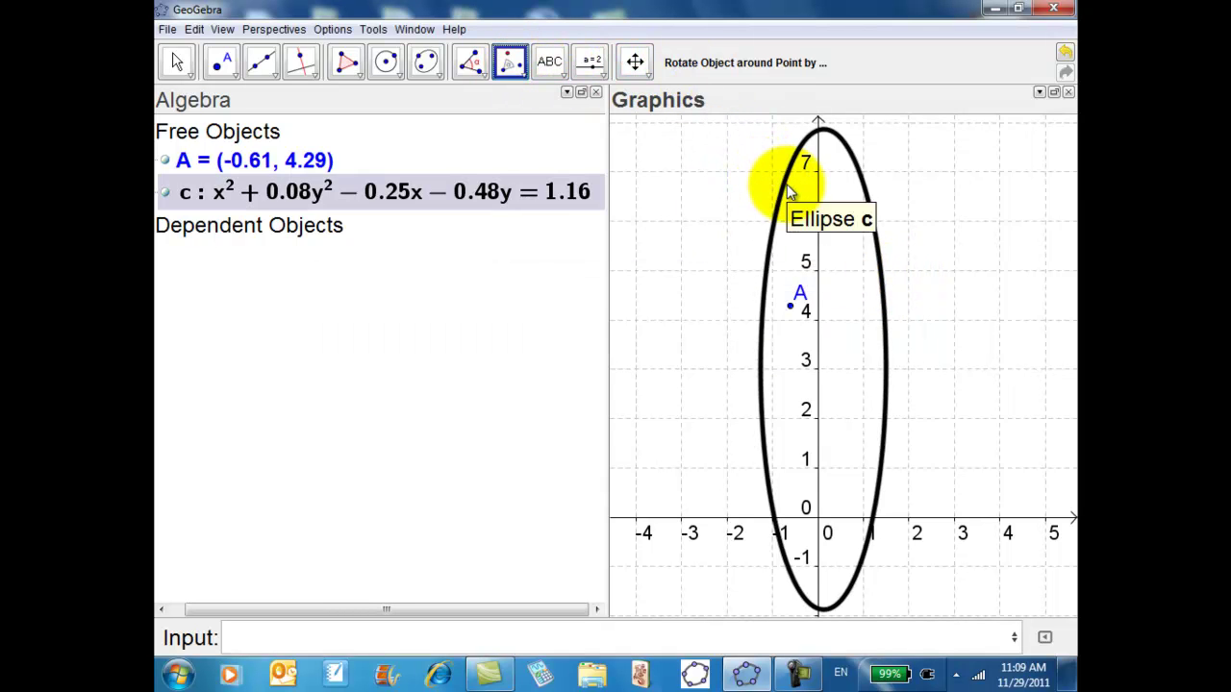
click(790, 305)
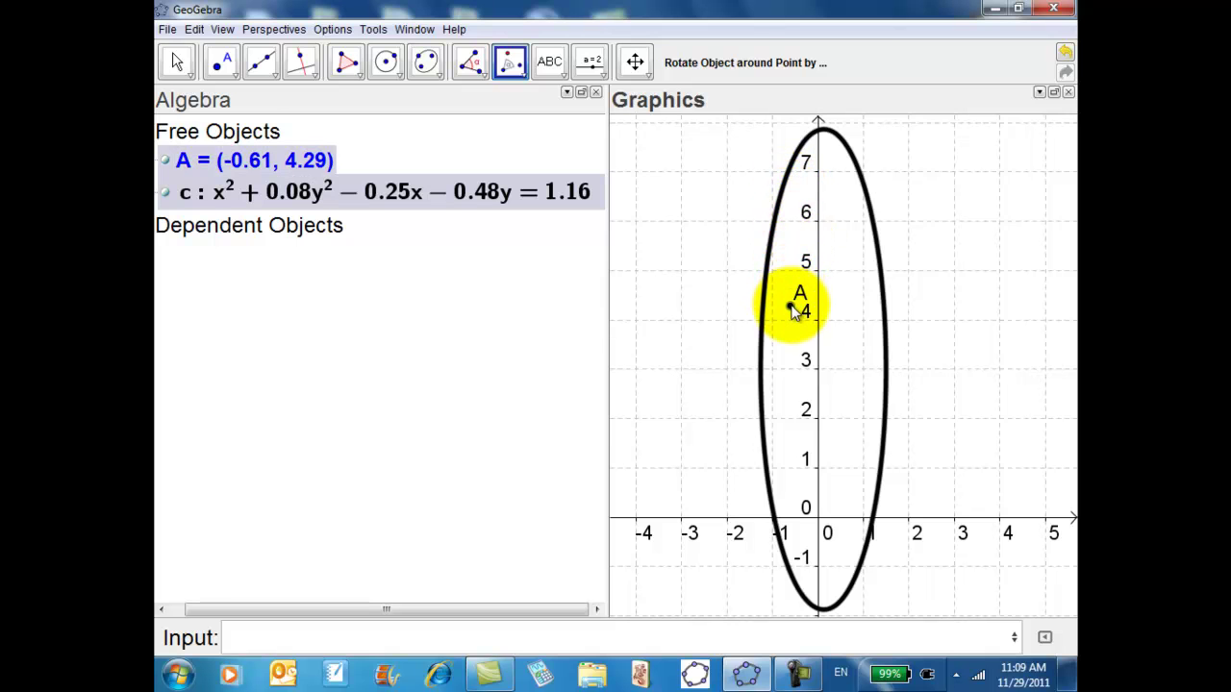
click(790, 305)
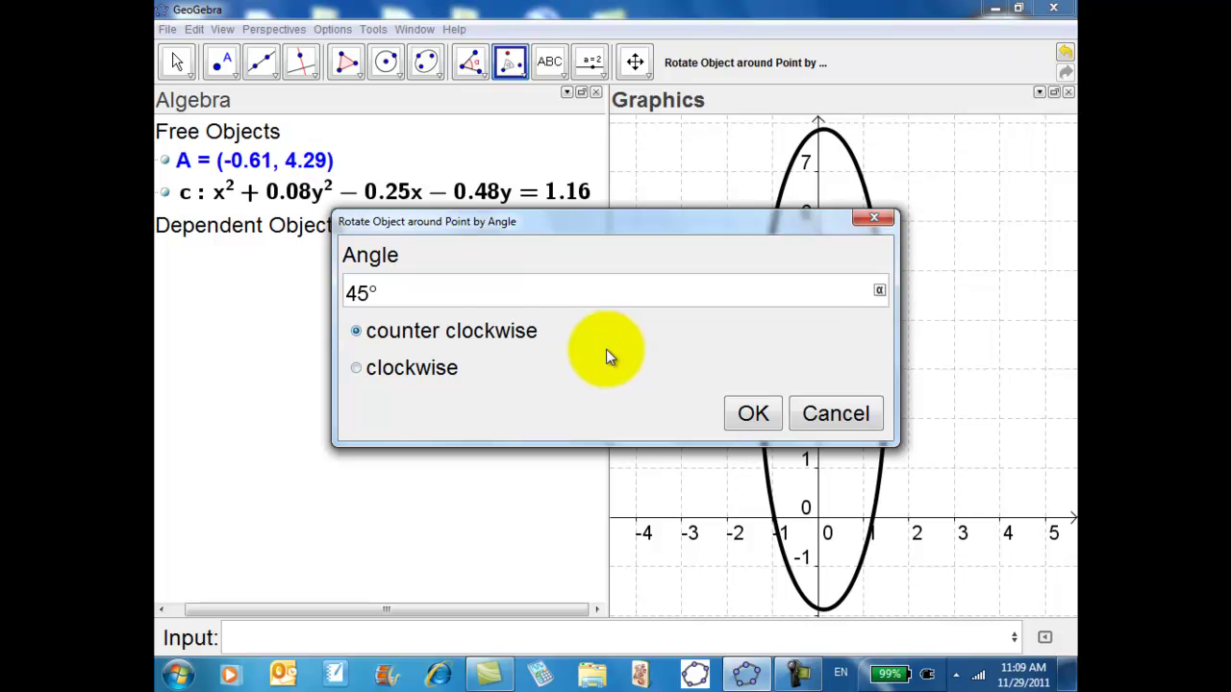
click(749, 412)
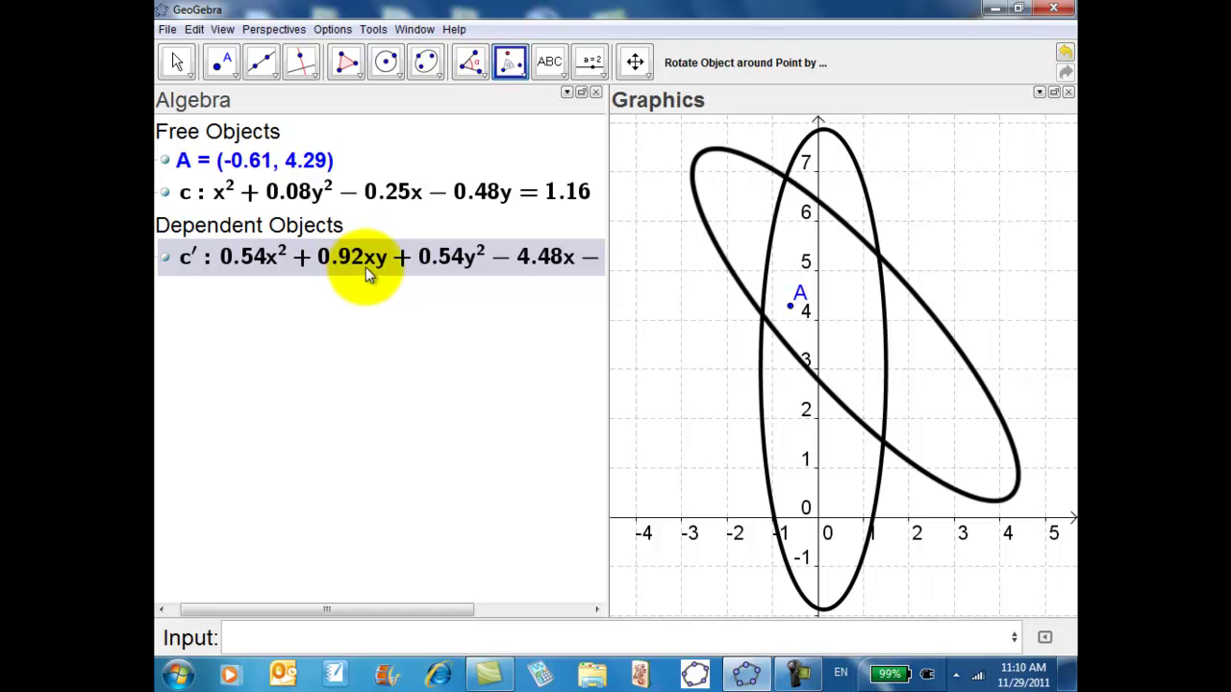
Step: Move the rotation centre A outside the original ellipse to about (-1.82, 1.59)
click(179, 65)
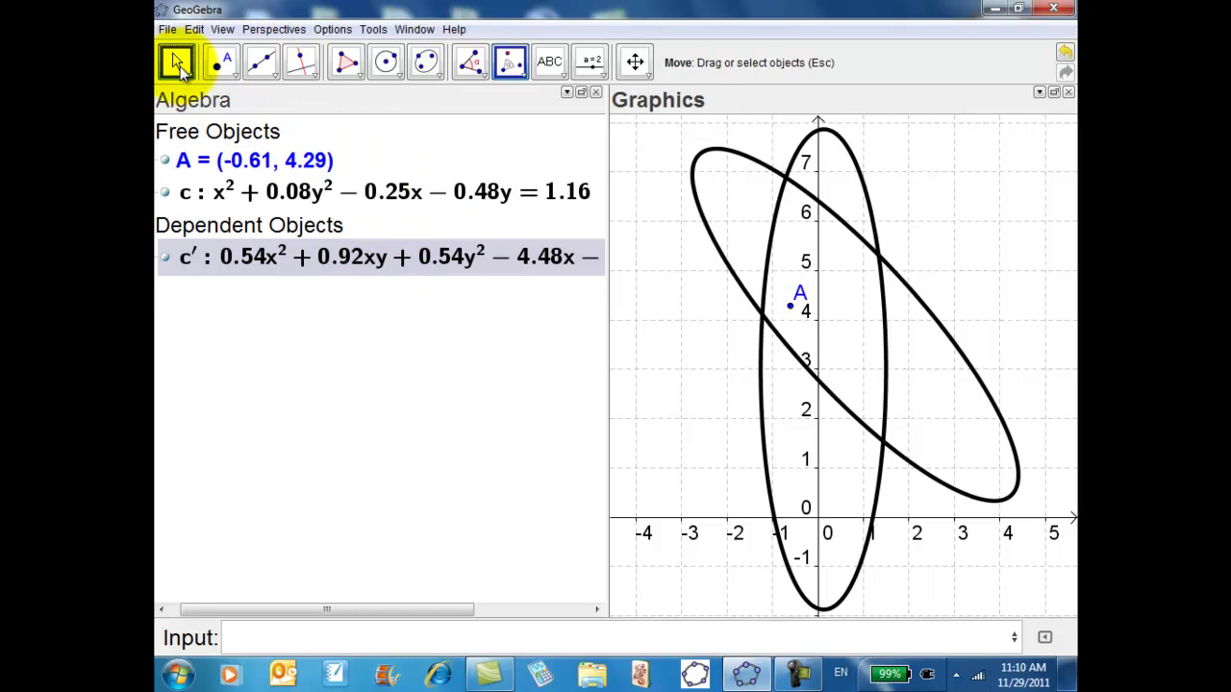
click(792, 307)
drag(794, 308, 736, 432)
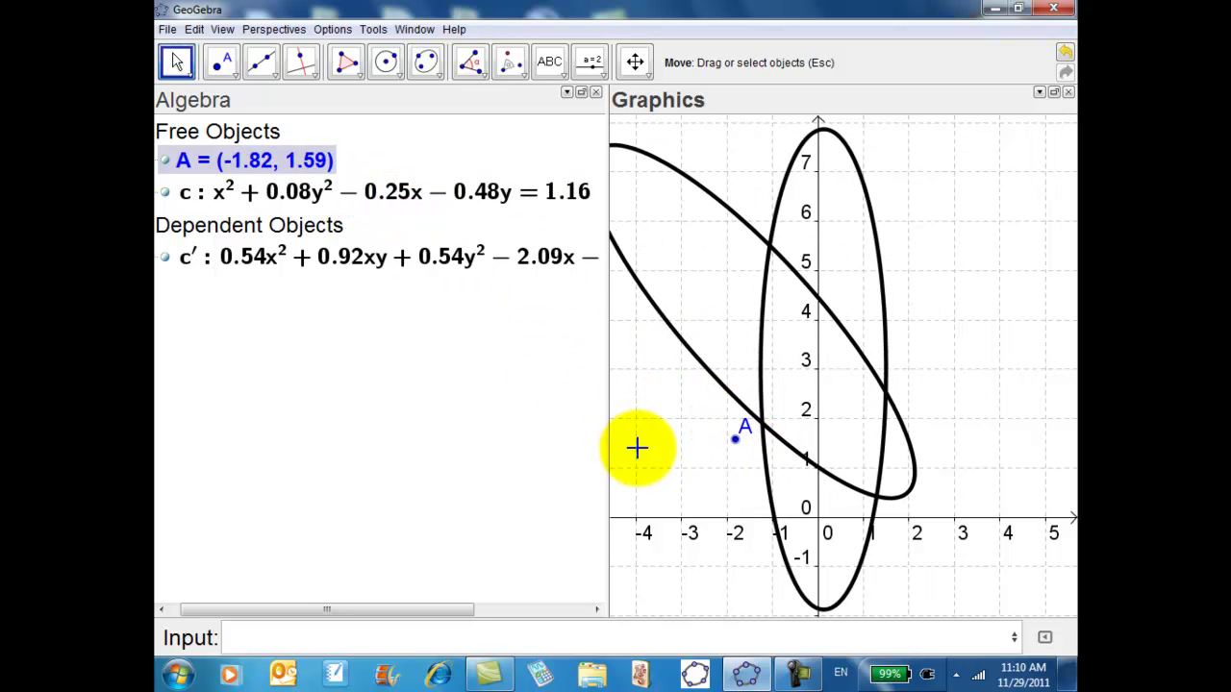
Step: Try to redefine the equation of ellipse c as xy=16
click(259, 195)
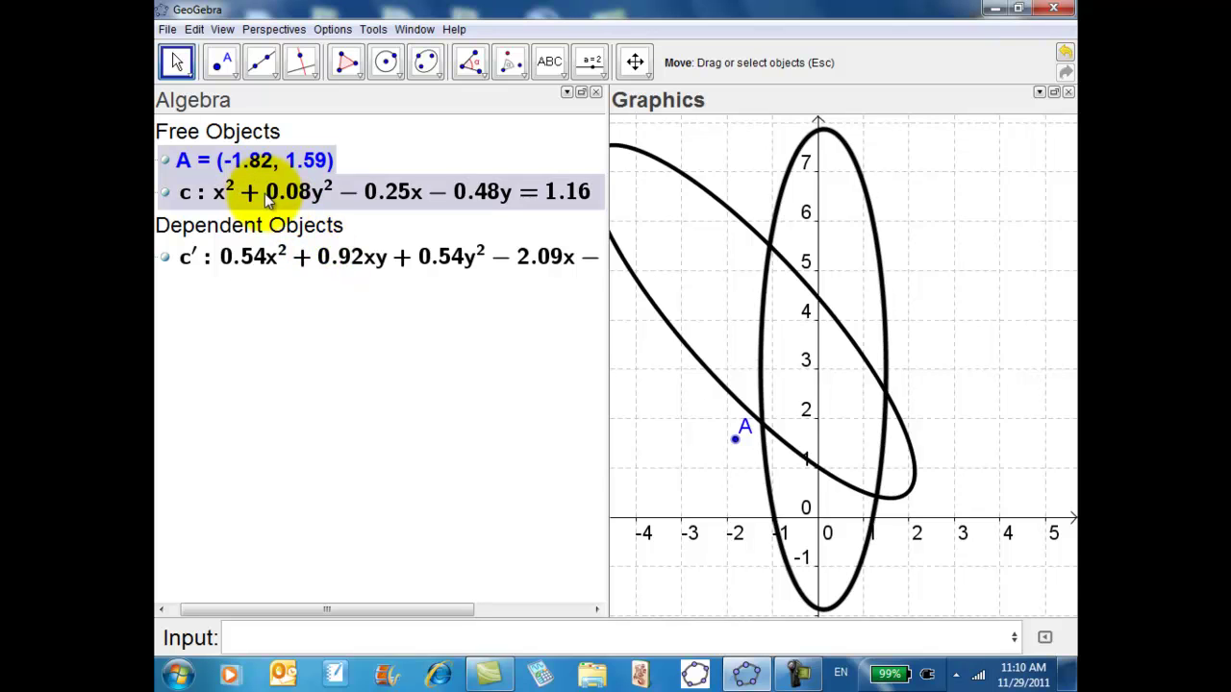
click(256, 197)
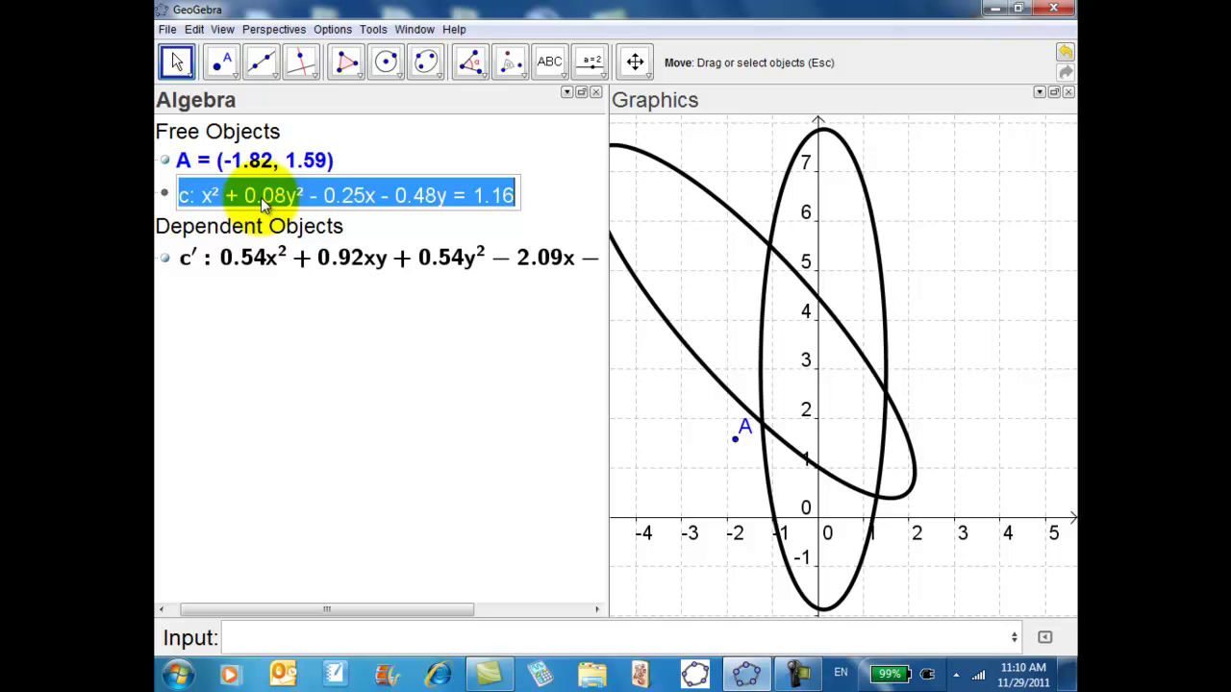
text(xy)
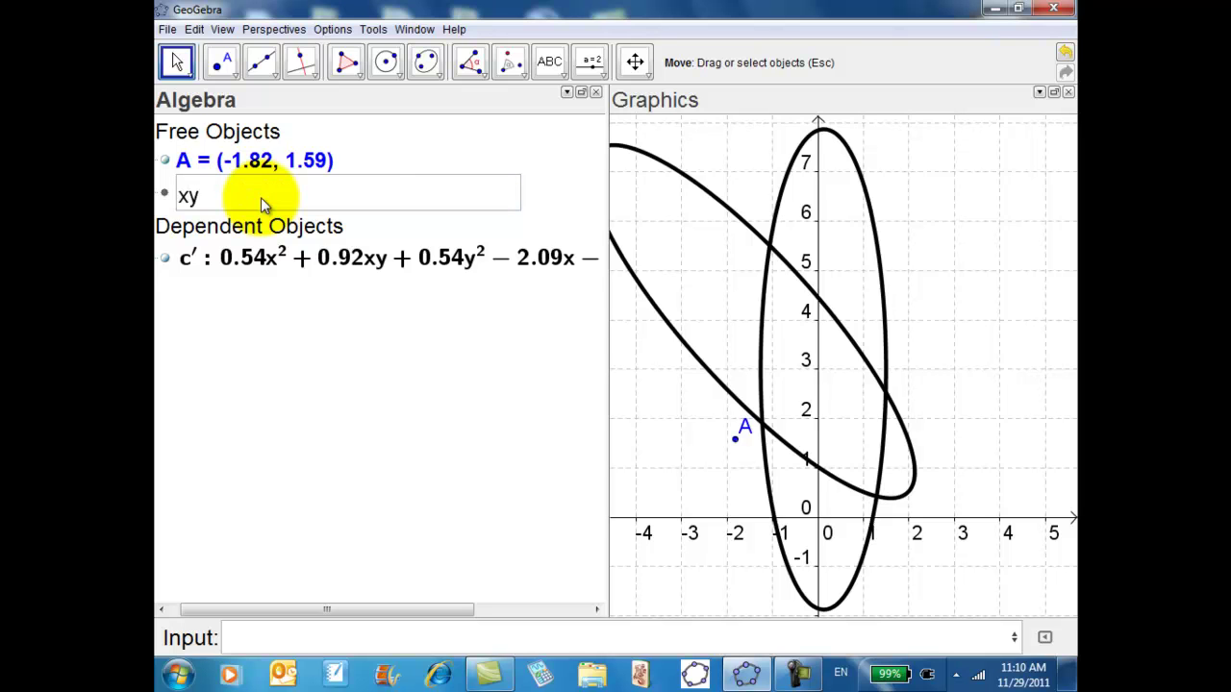
text(=12)
key(Return)
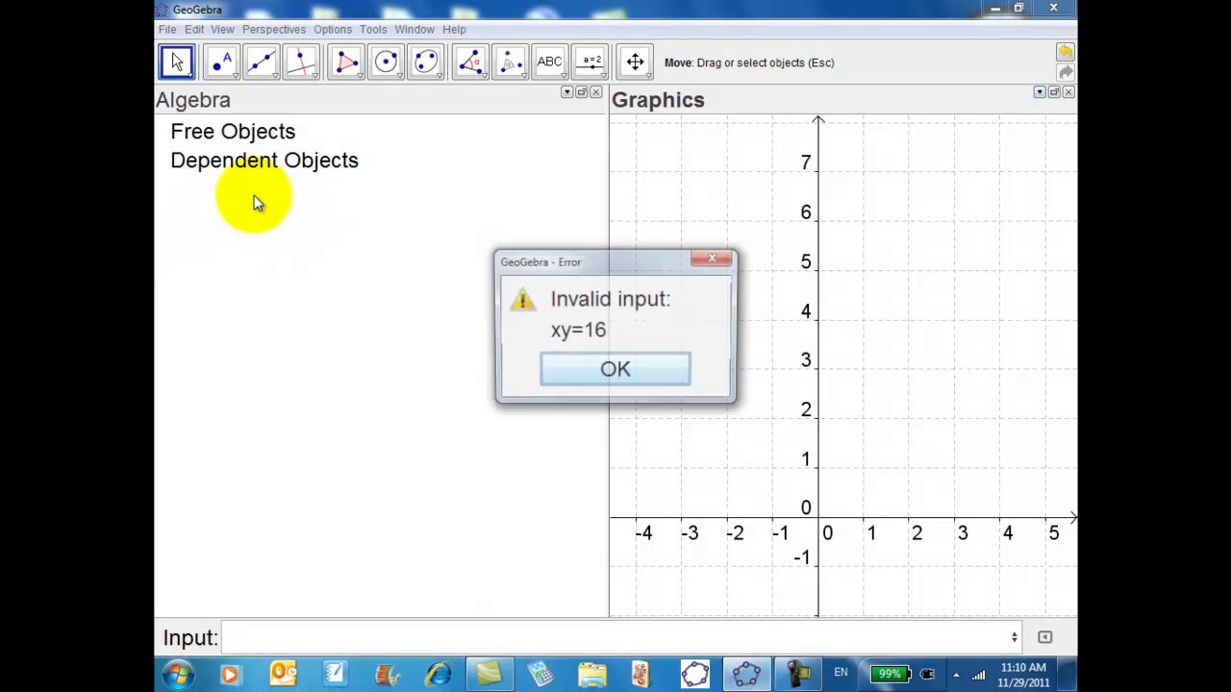
click(588, 371)
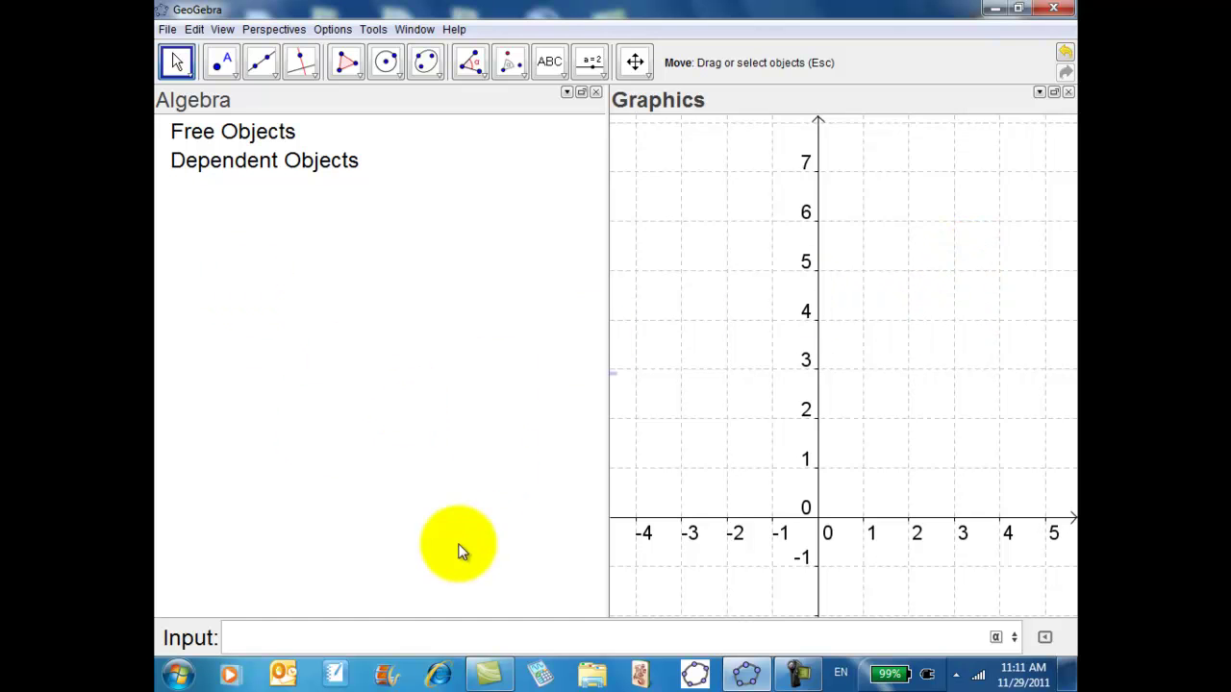
click(220, 64)
click(176, 61)
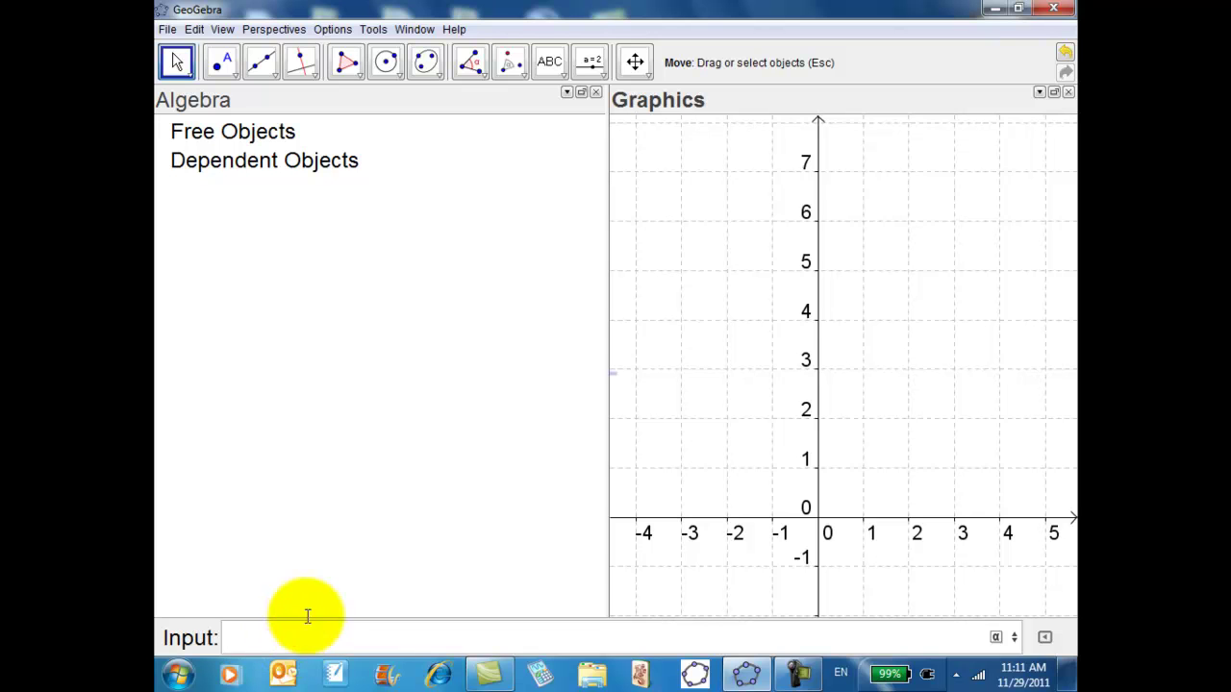
click(247, 143)
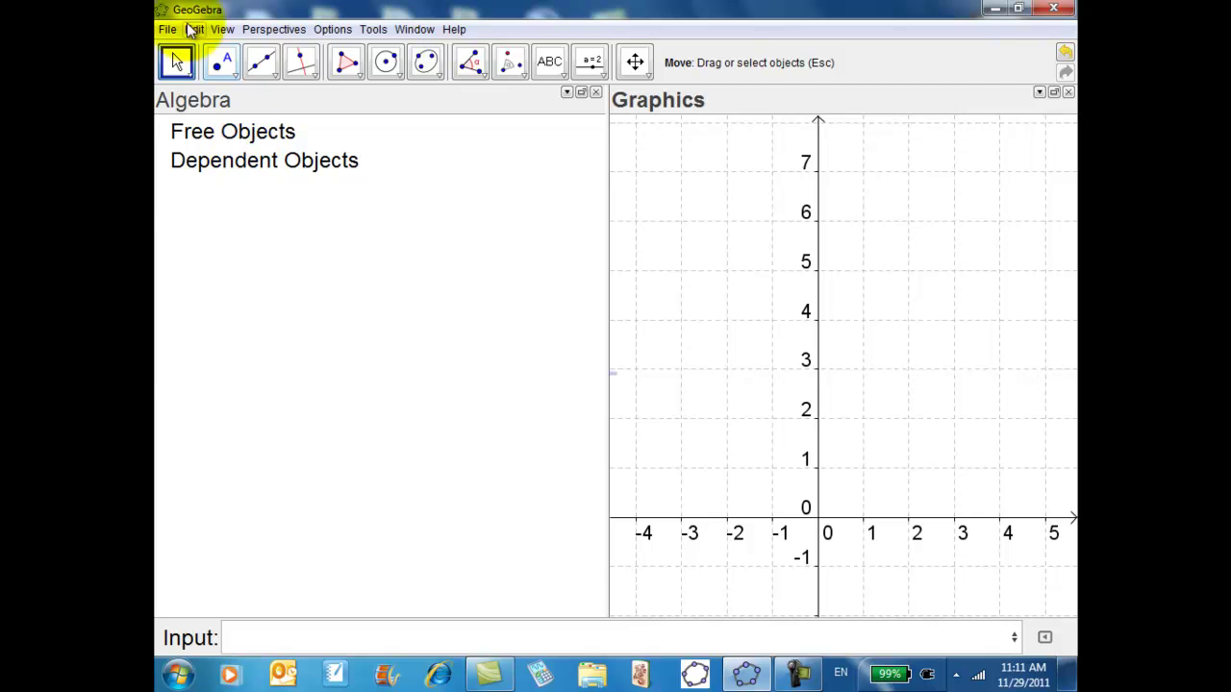
Step: Open a new GeoGebra window, enter xy=16 and show that object in the graphics view
click(168, 28)
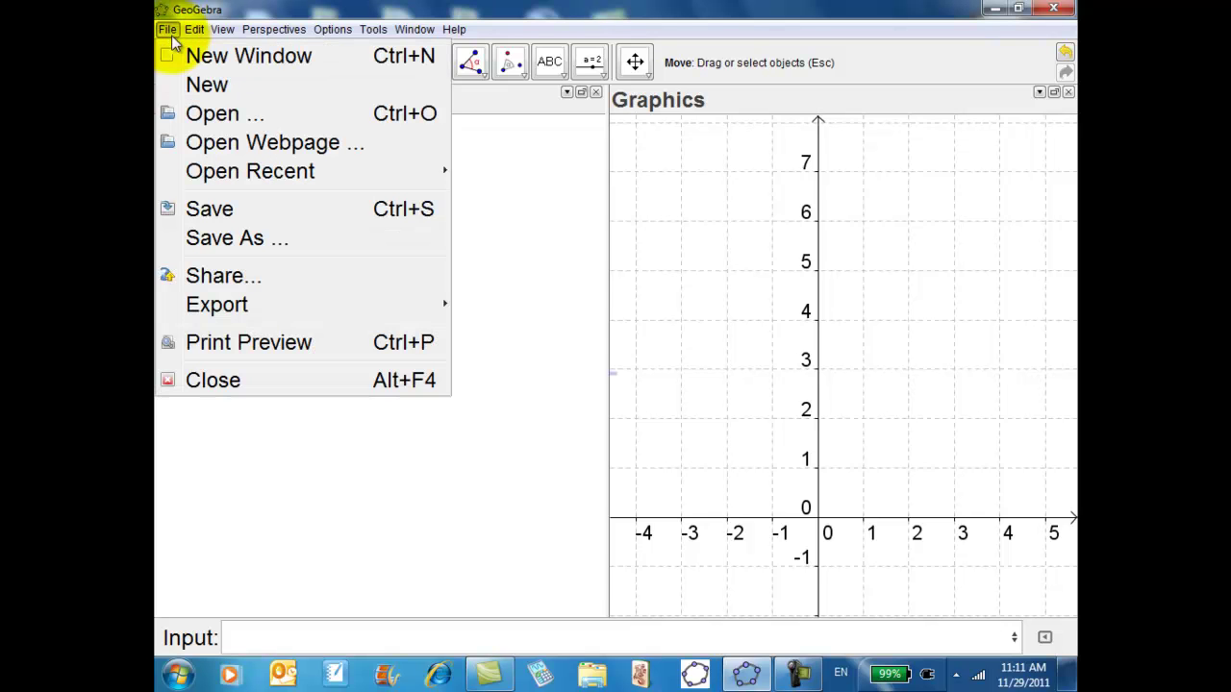
click(234, 59)
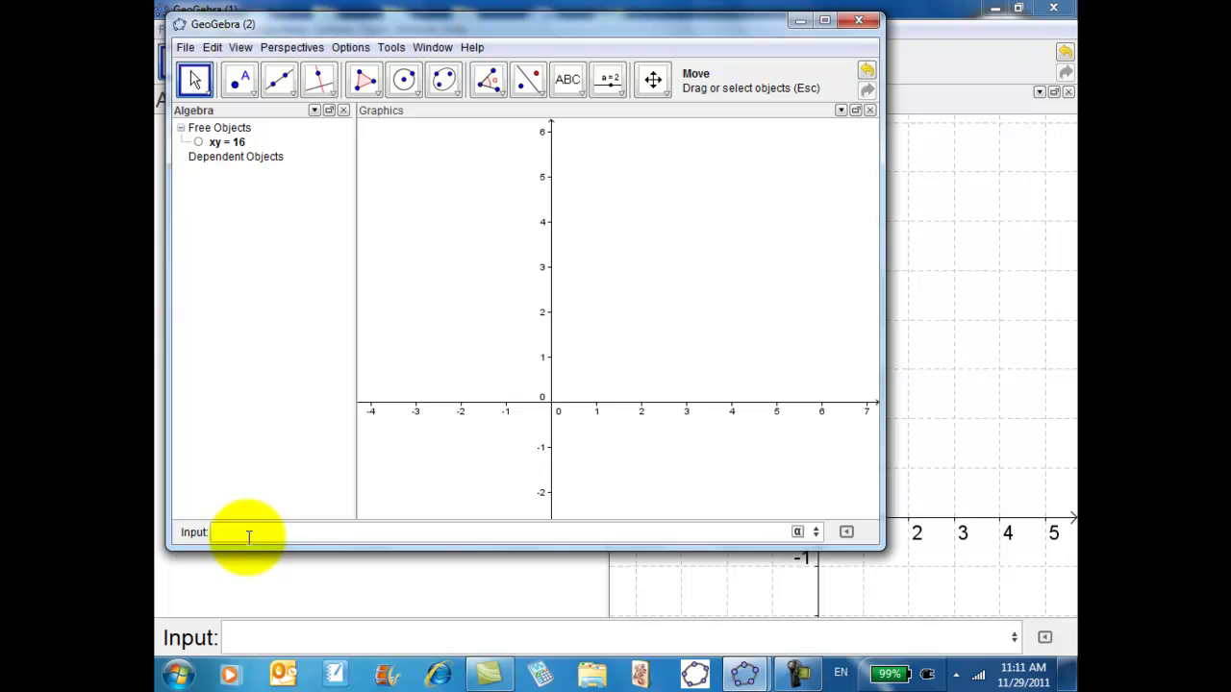
click(201, 142)
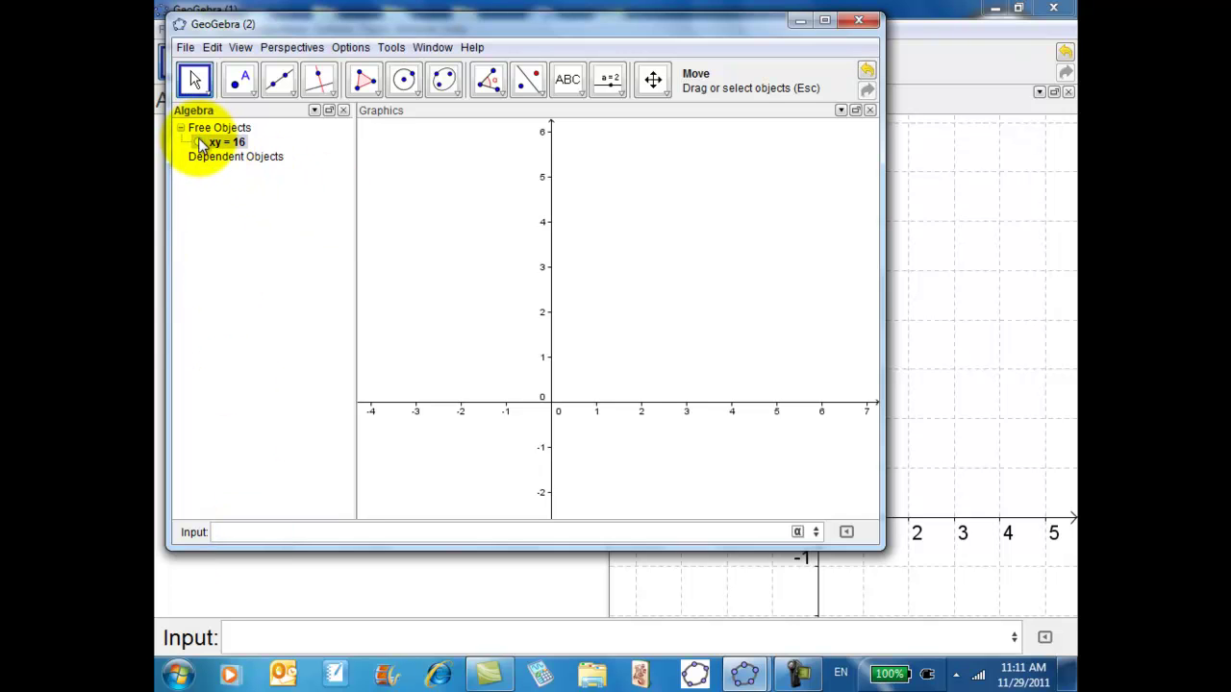
click(198, 142)
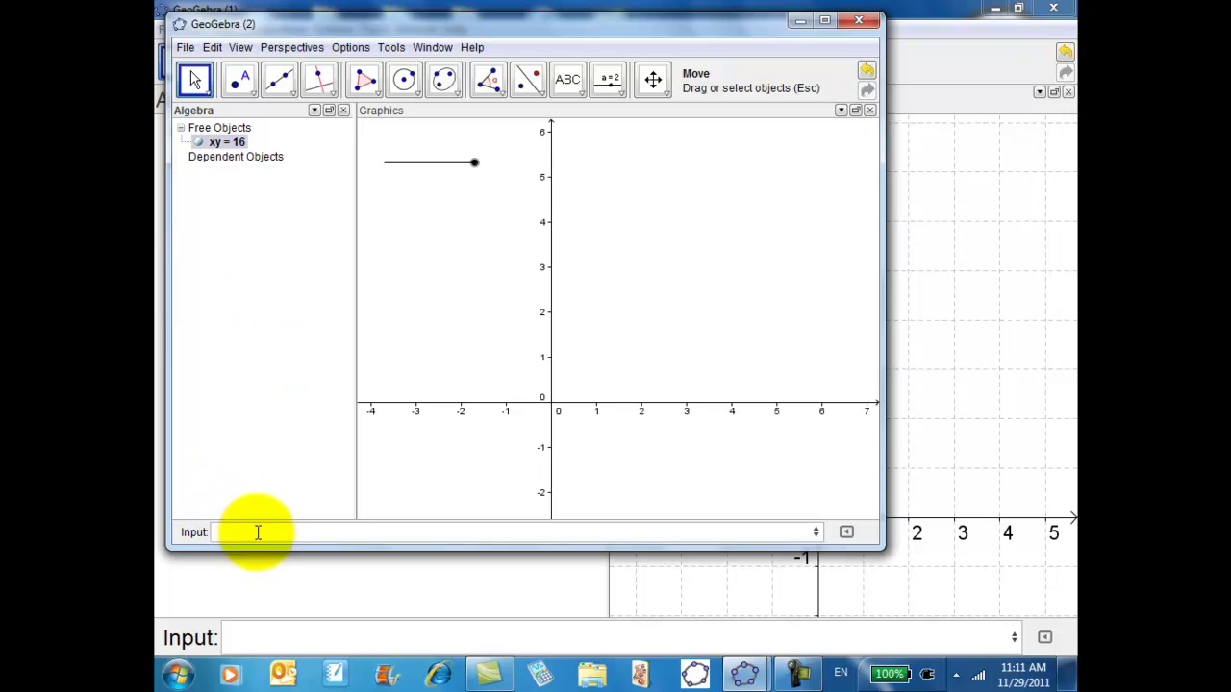
Step: Open another new GeoGebra window and graph the equation x*y=16
click(185, 47)
click(221, 70)
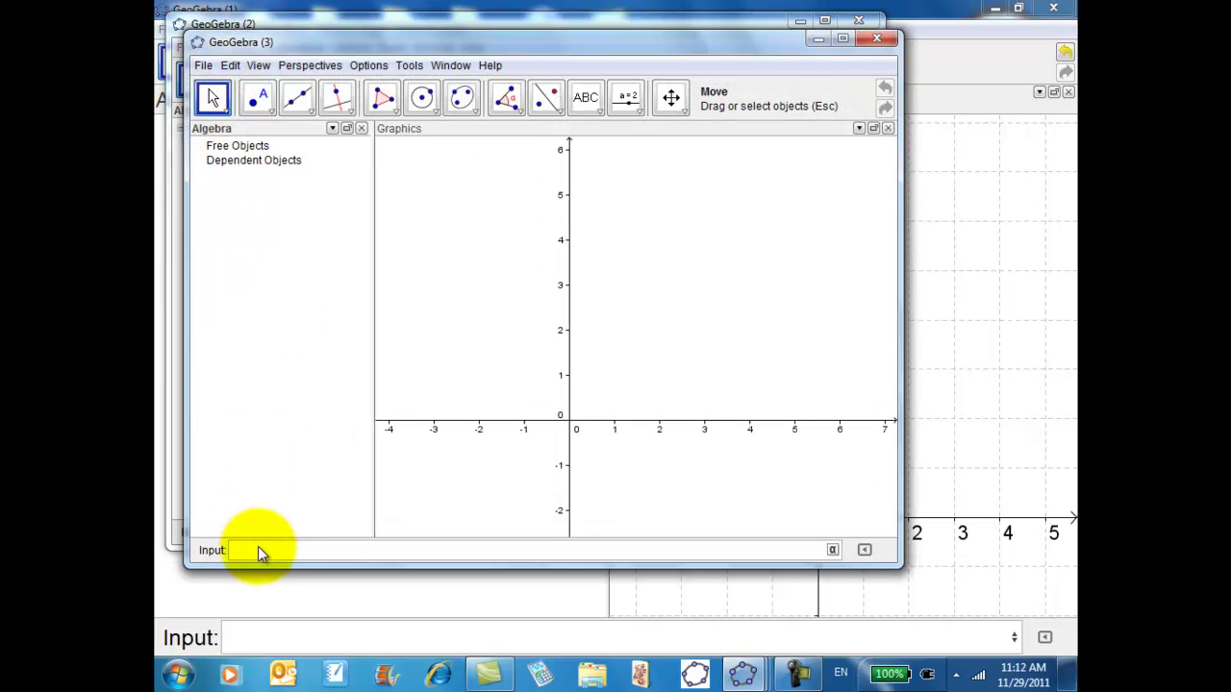
click(258, 548)
text(x*y=)
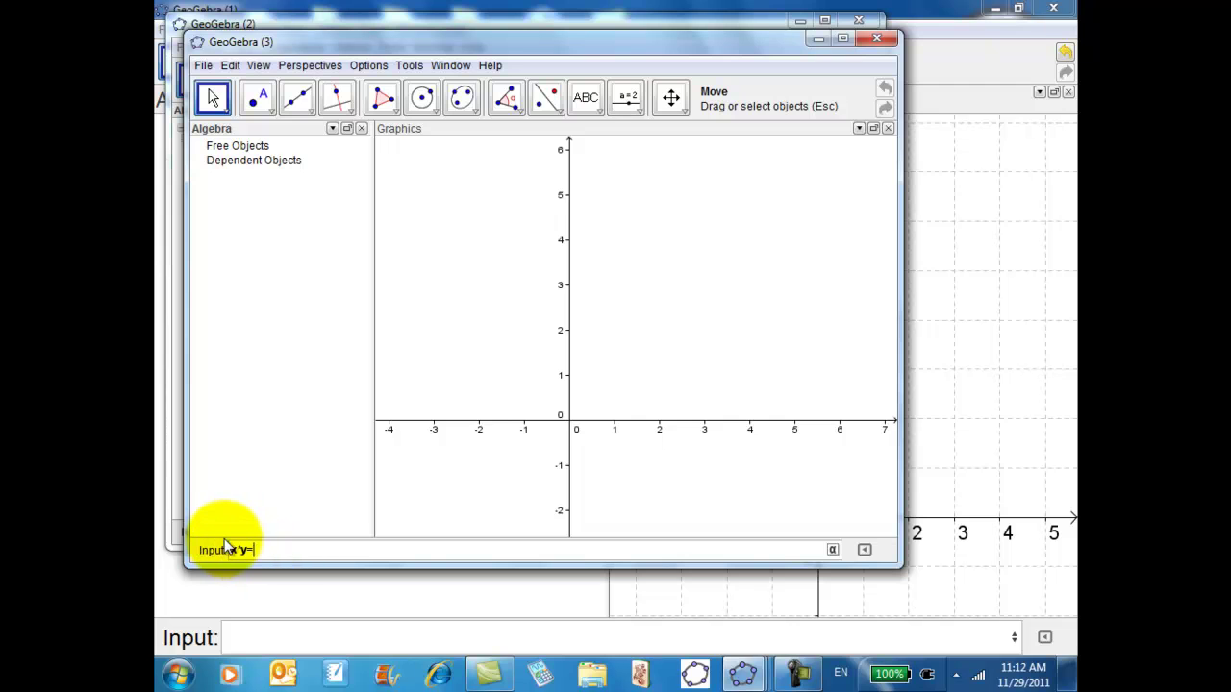
text(16)
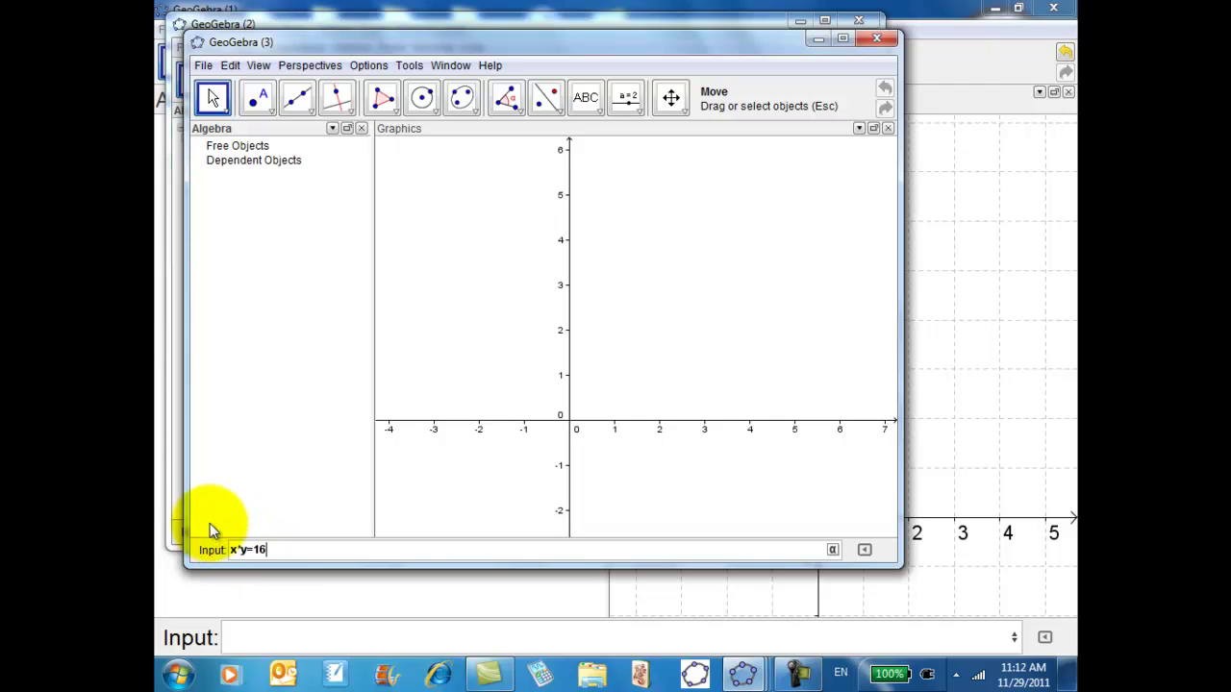
key(Return)
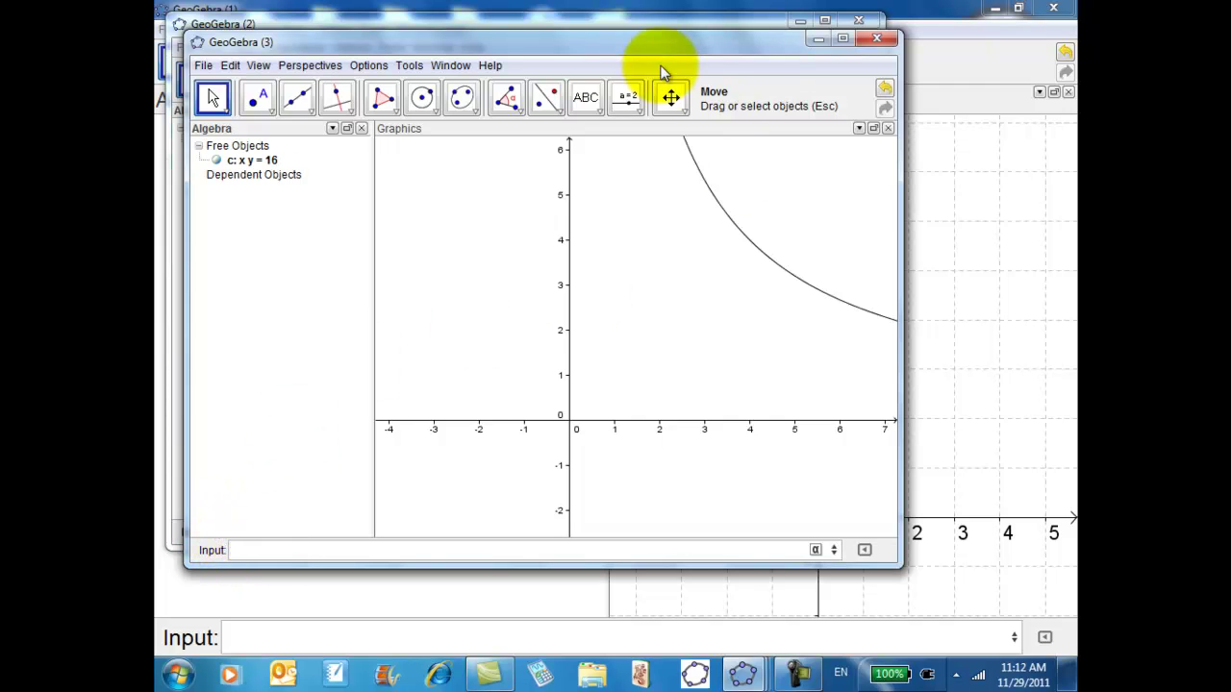
Step: Shift and zoom out the graphics view to examine more of the hyperbola
click(670, 97)
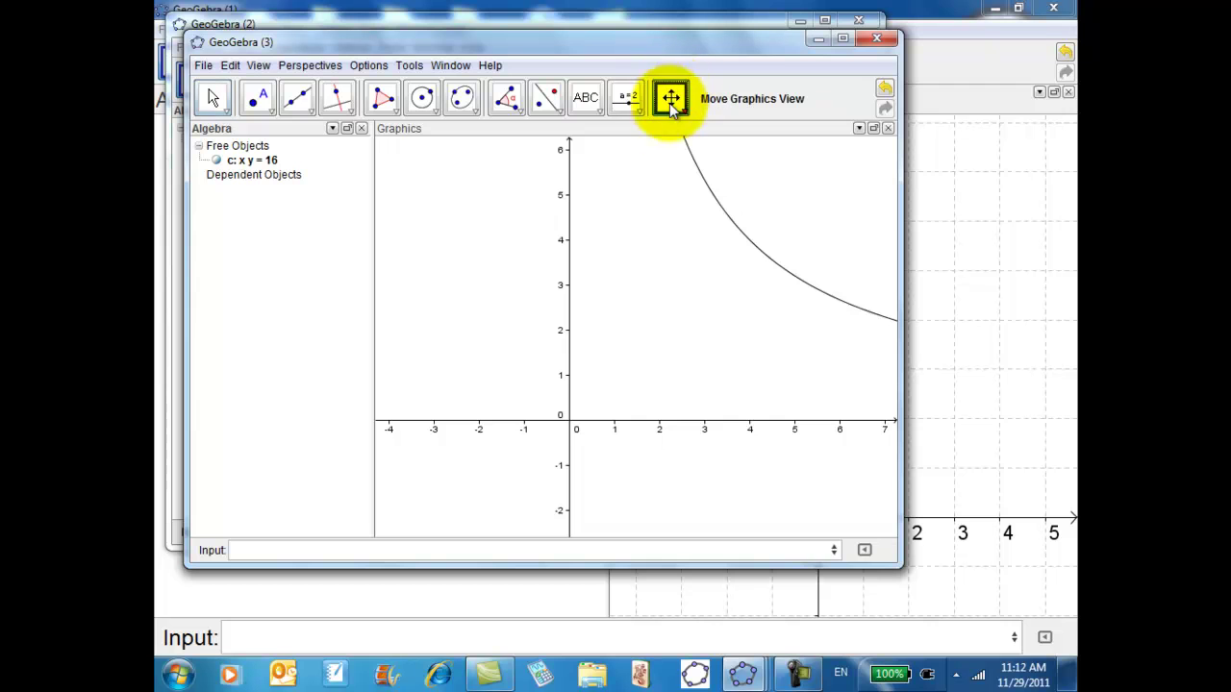
click(571, 420)
drag(640, 288, 676, 376)
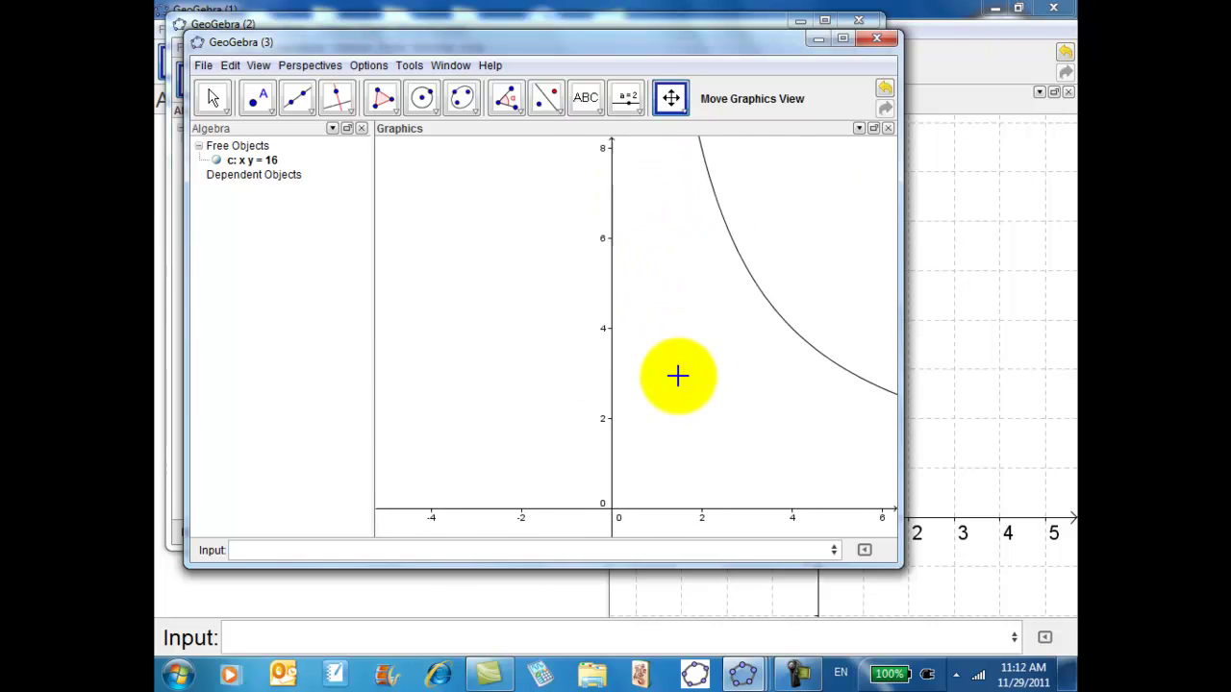
Step: Rescale the axes and reposition the graphics view to show both branches of the hyperbola around the origin
drag(610, 291, 612, 417)
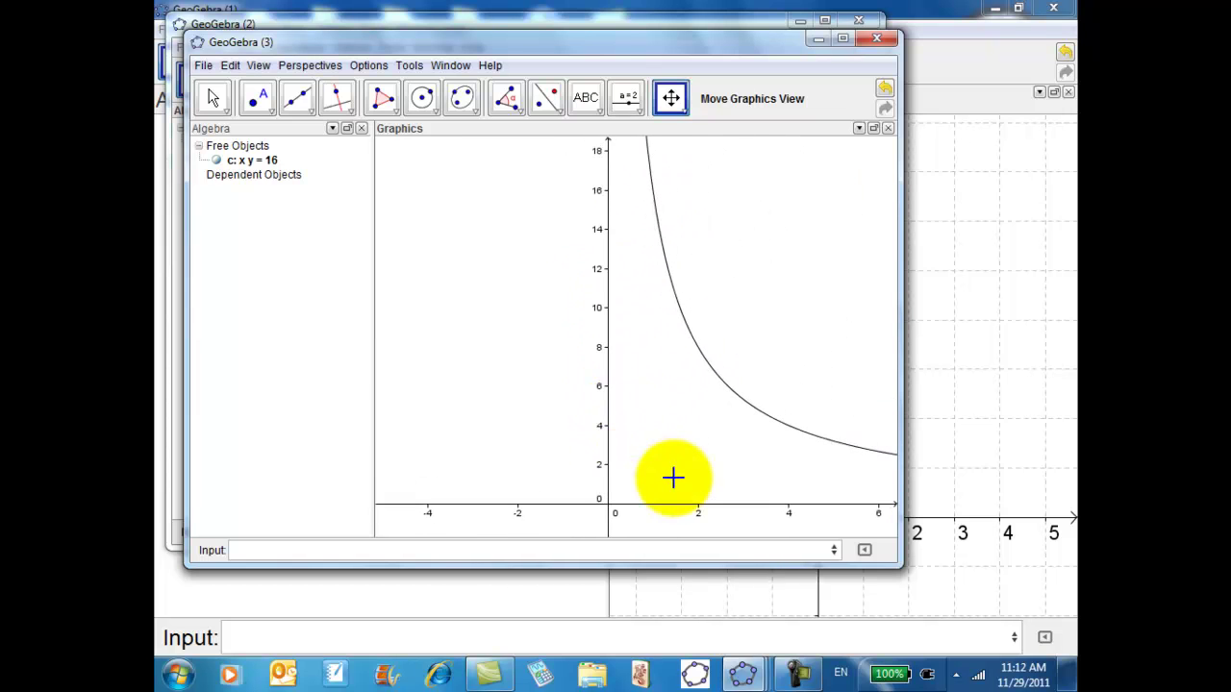
drag(666, 510, 638, 522)
drag(606, 433, 641, 292)
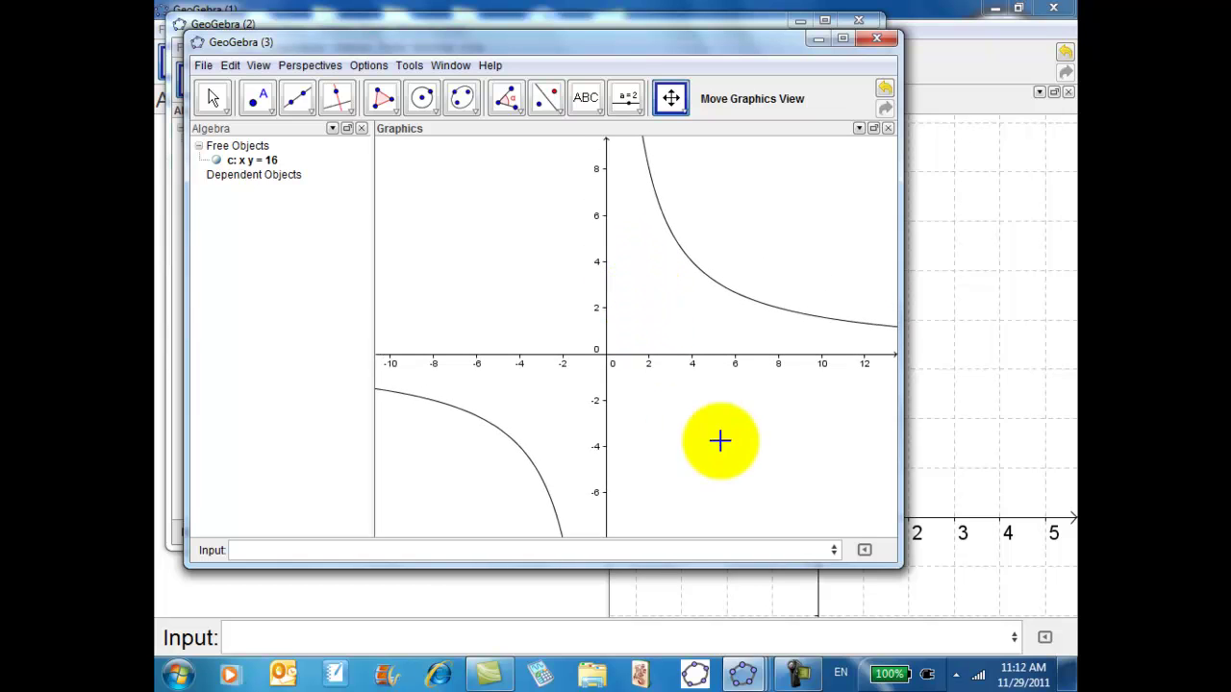
click(325, 67)
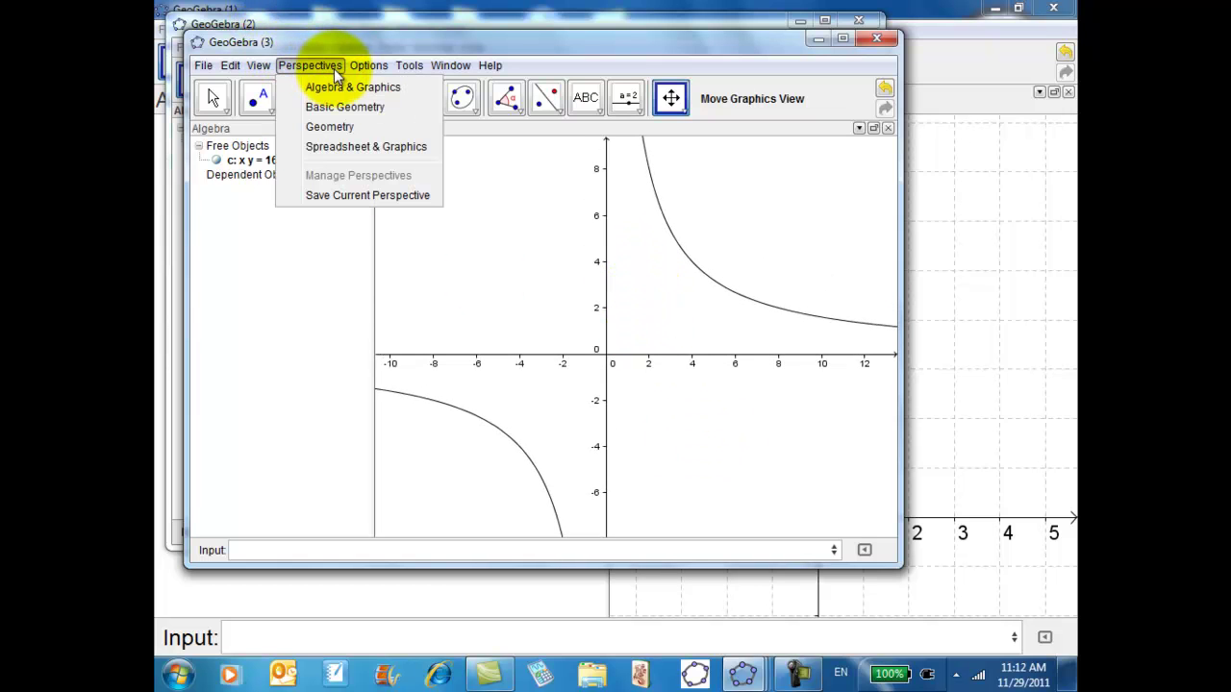
mouse_move(355, 70)
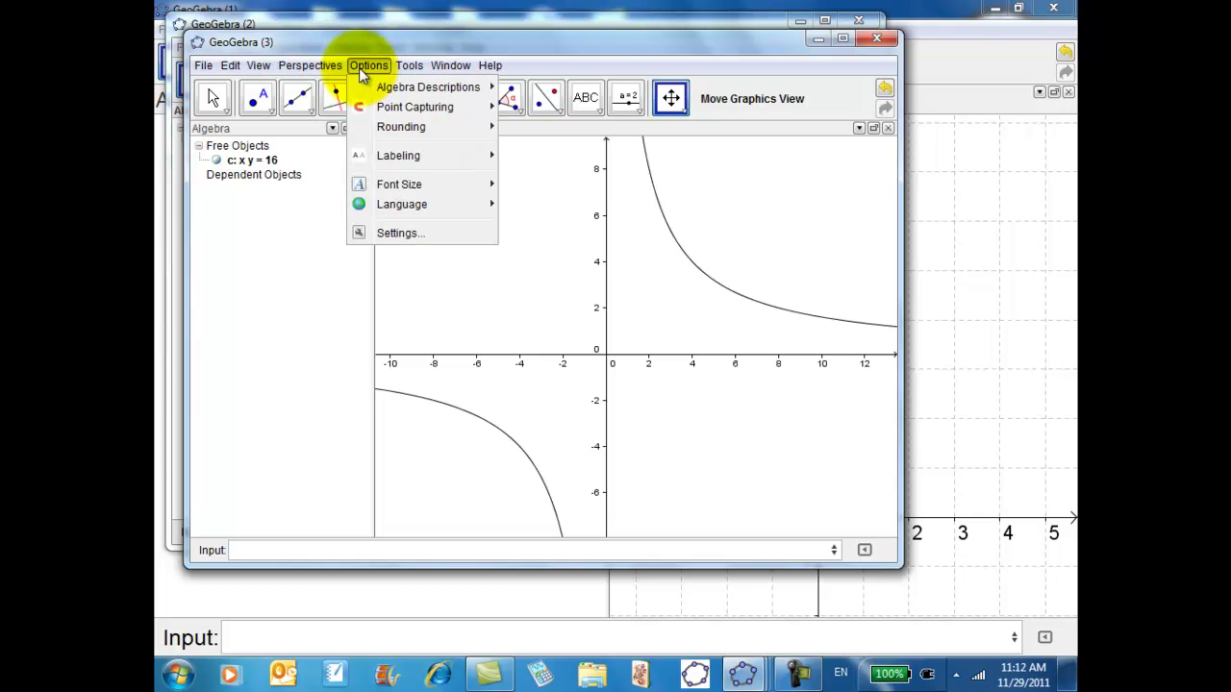
mouse_move(306, 70)
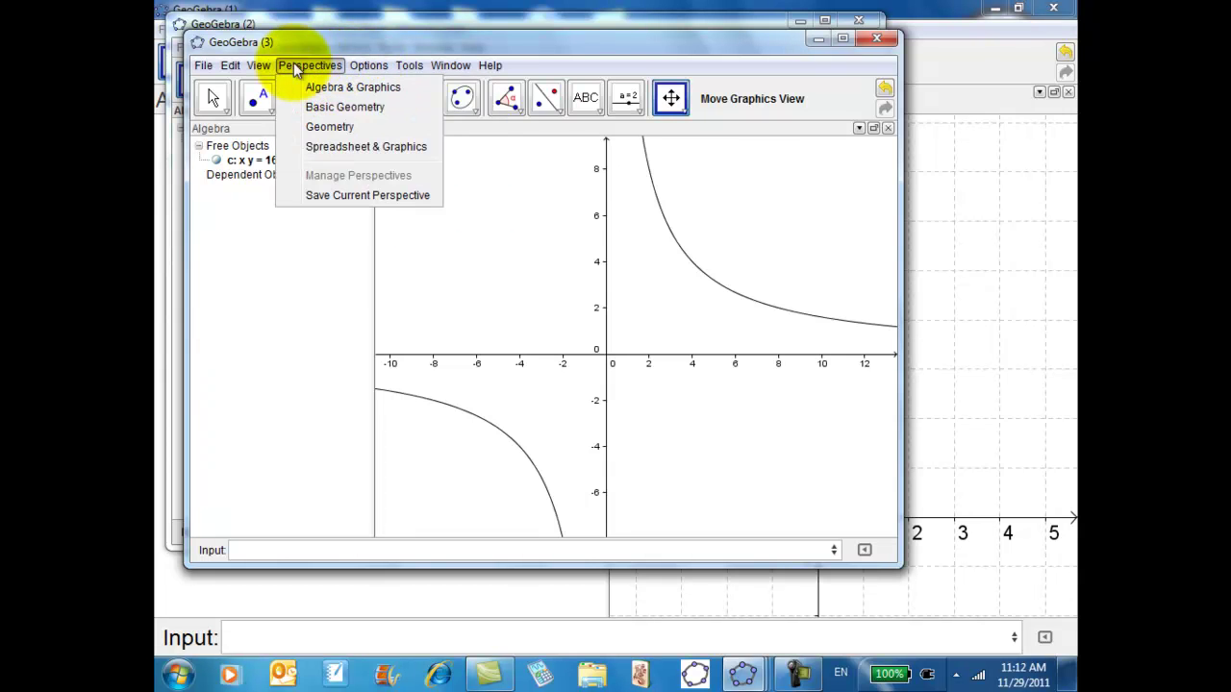
click(216, 161)
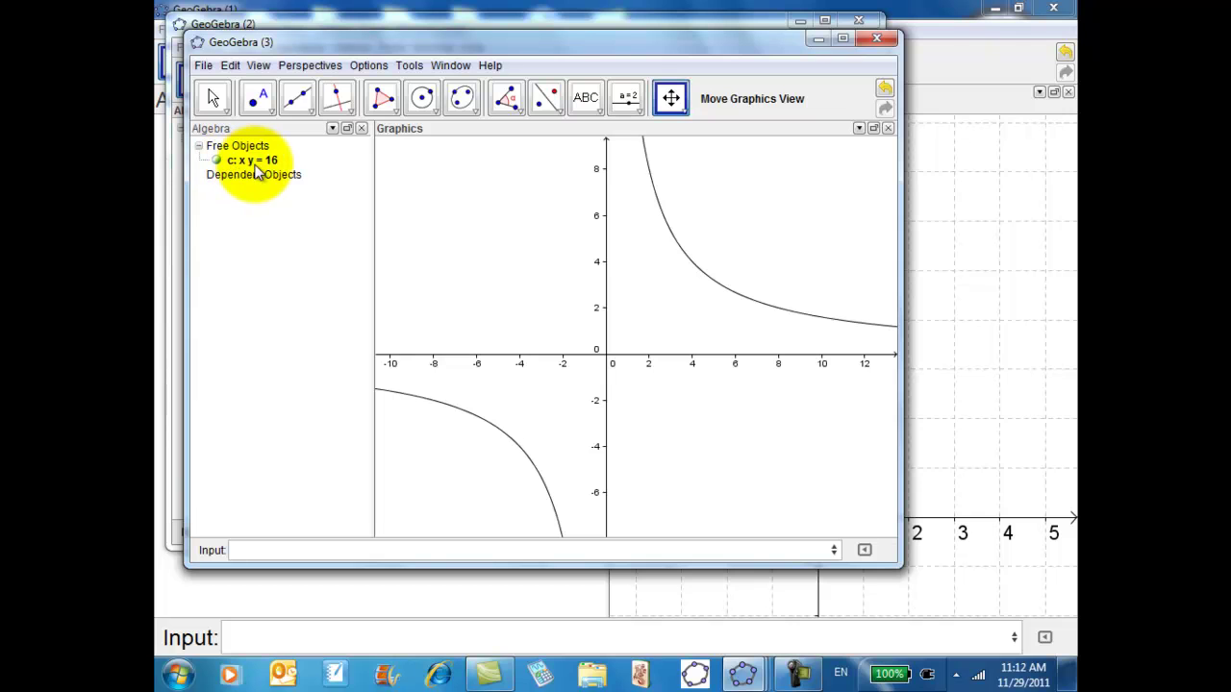
double_click(255, 163)
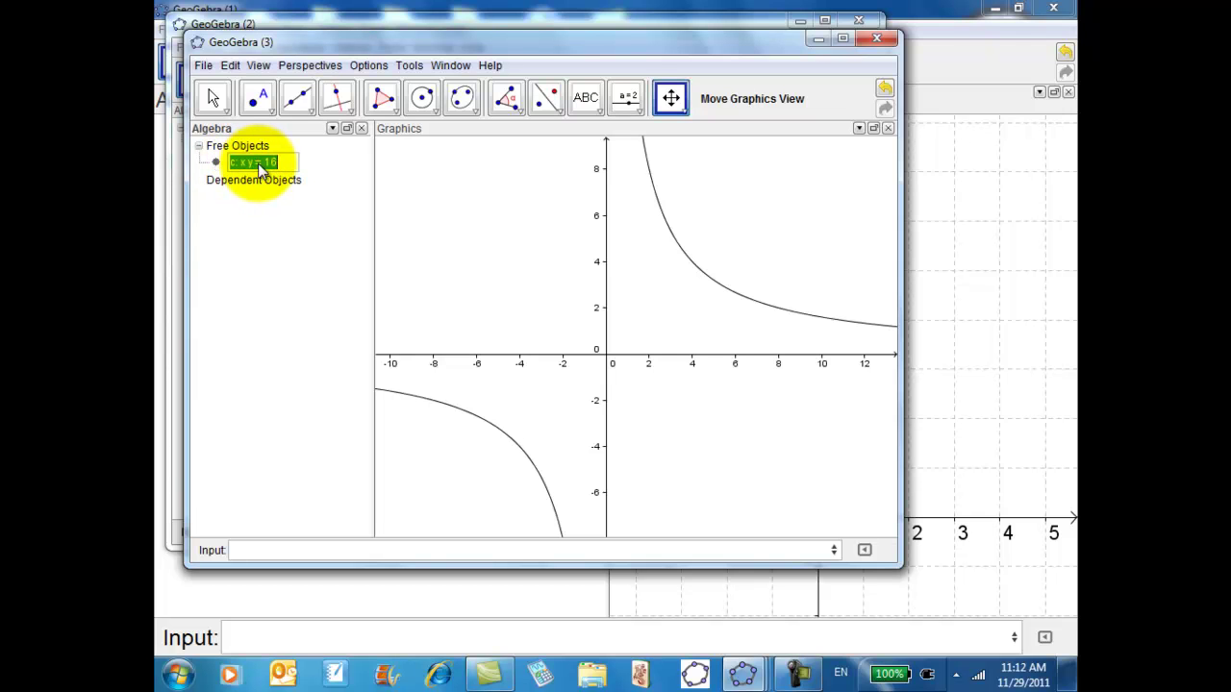
click(273, 178)
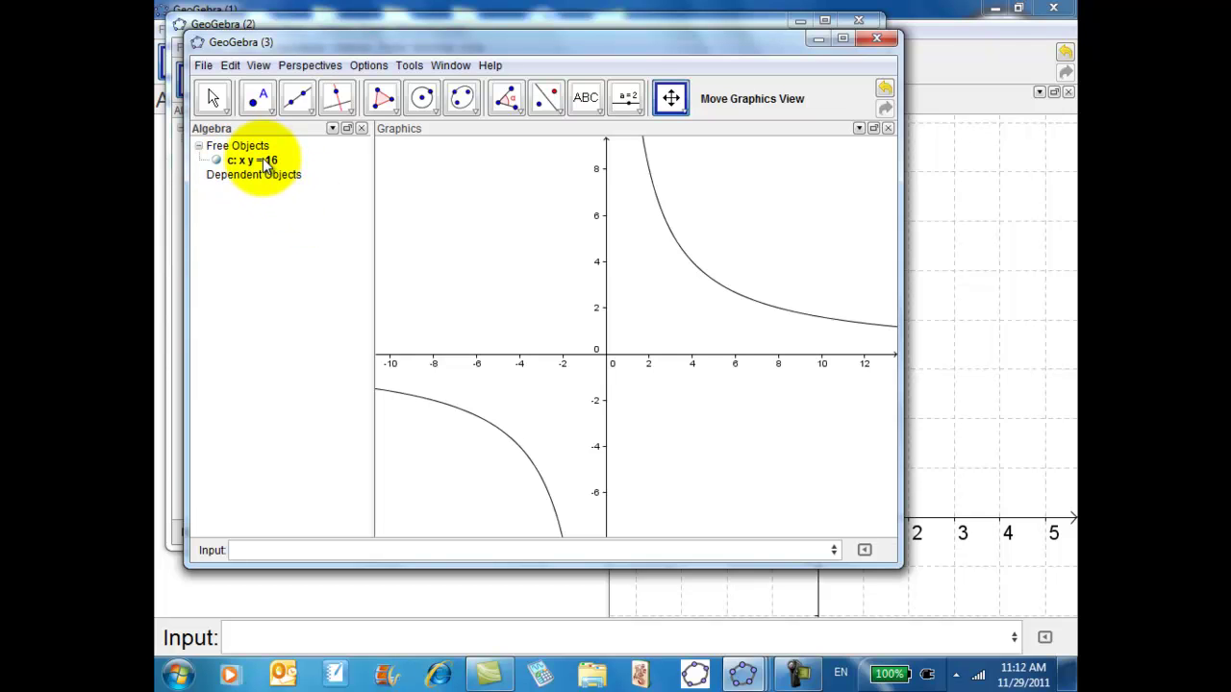
Step: Set the line thickness of the hyperbola xy = 16 to 9 in its object properties
right_click(266, 166)
click(322, 346)
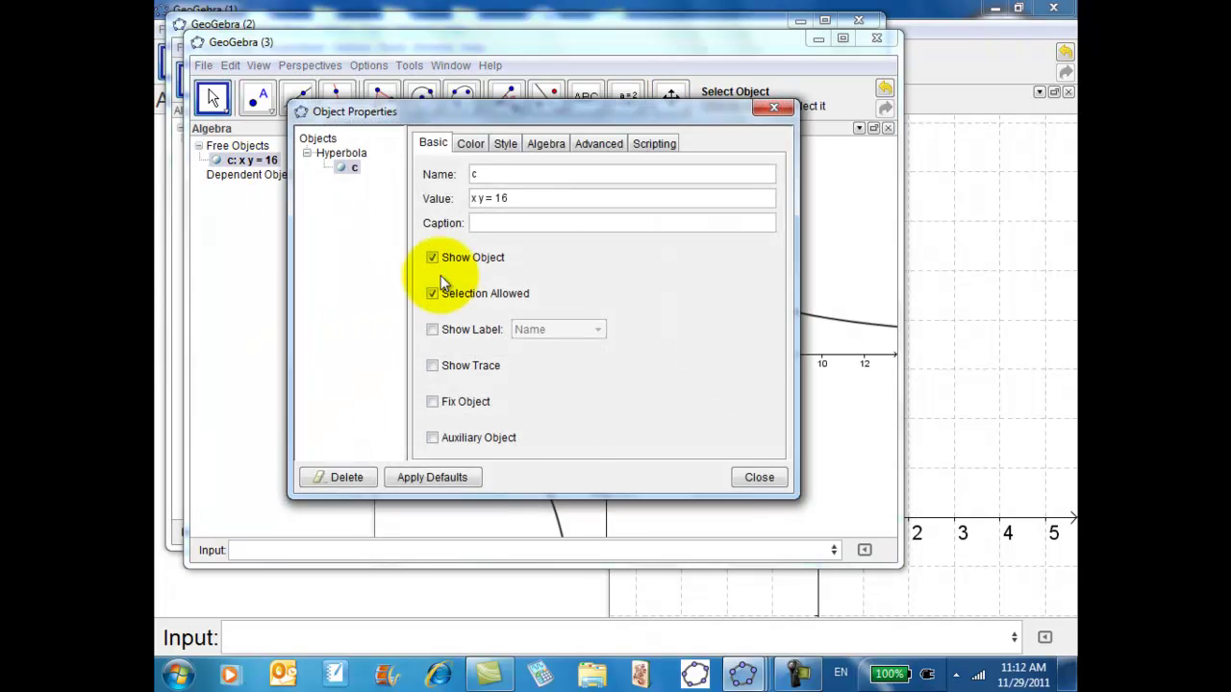
click(506, 143)
click(545, 220)
click(545, 221)
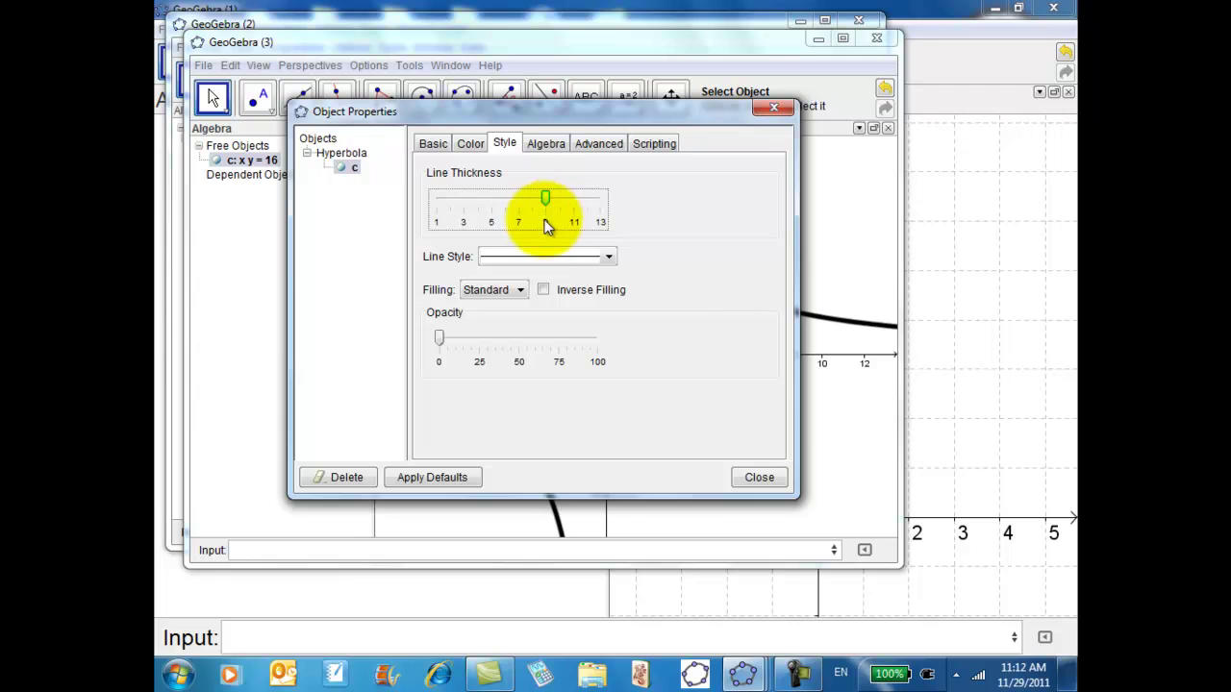
click(747, 472)
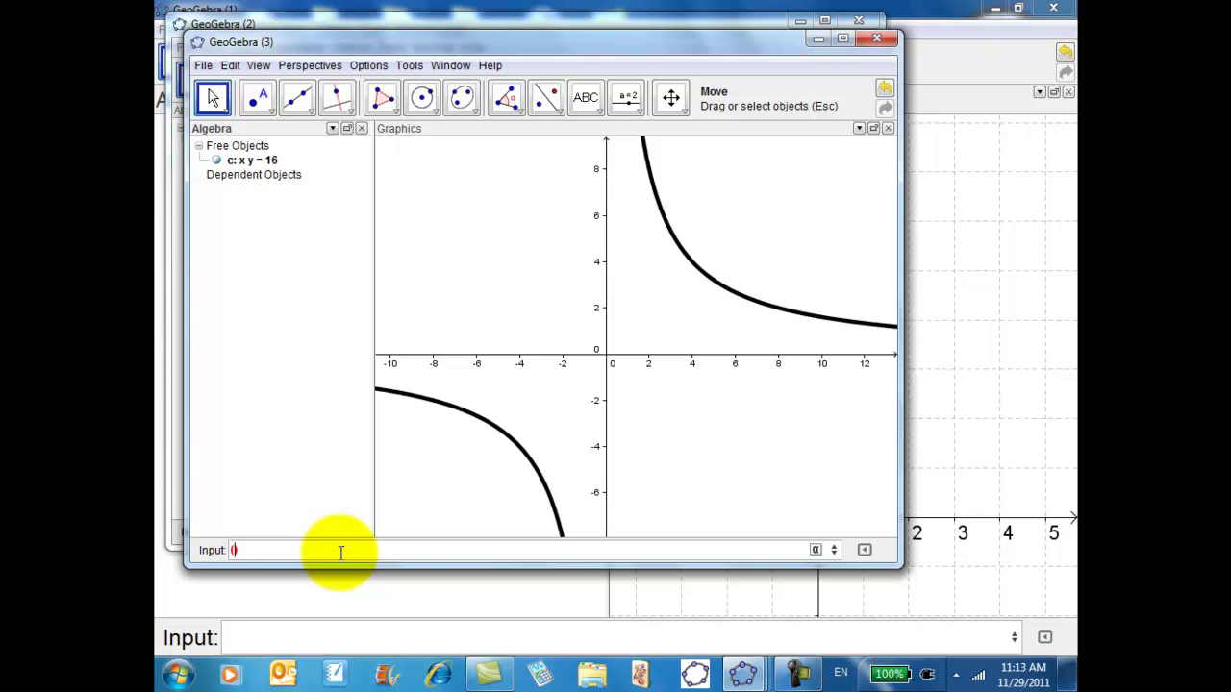
Step: Create a point at (0, 0) and rotate the hyperbola around it by 45° counter clockwise
key(Return)
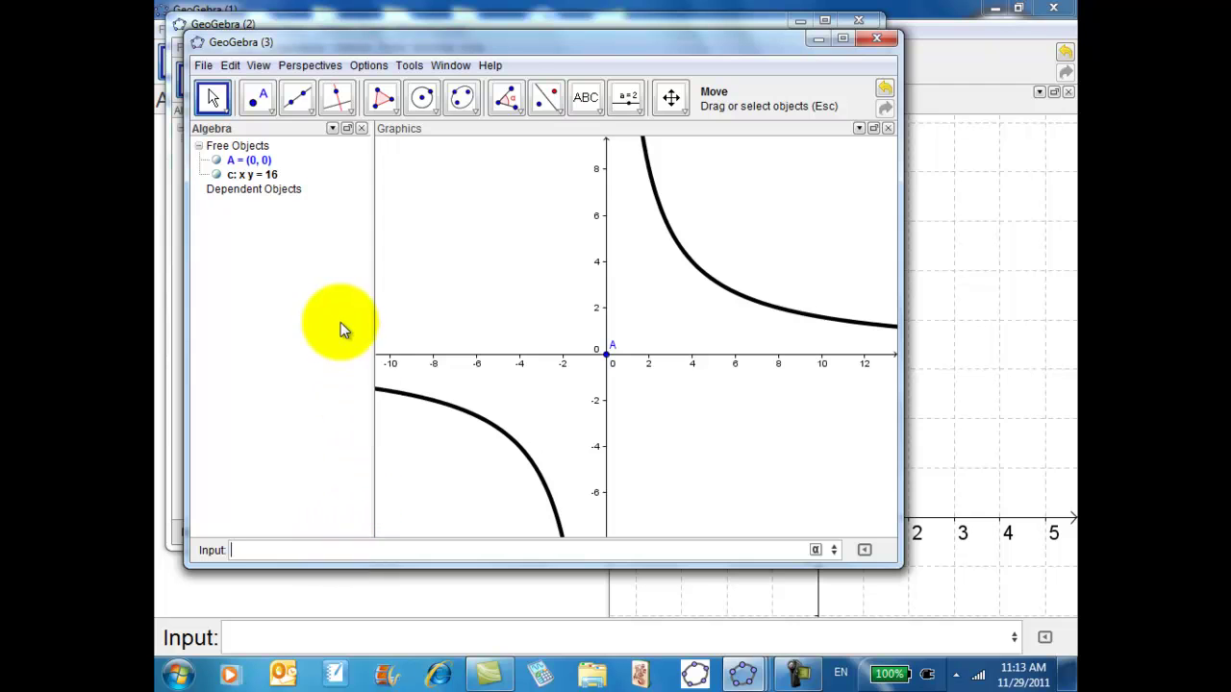
click(510, 99)
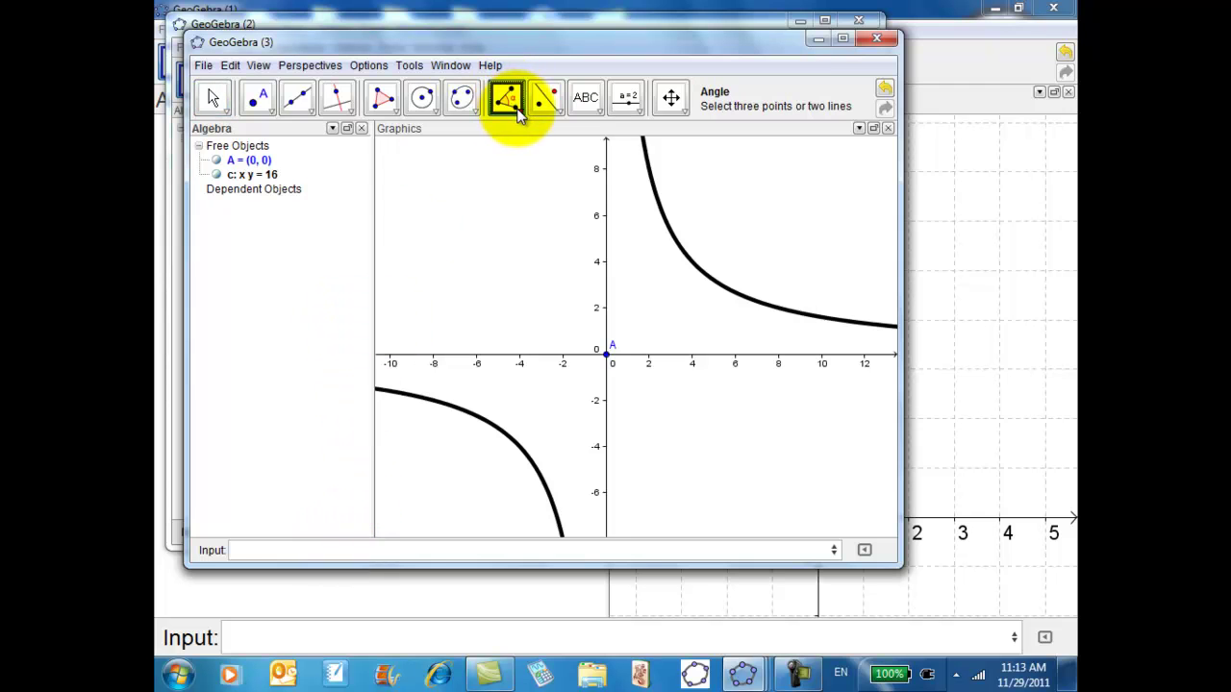
click(517, 113)
click(549, 100)
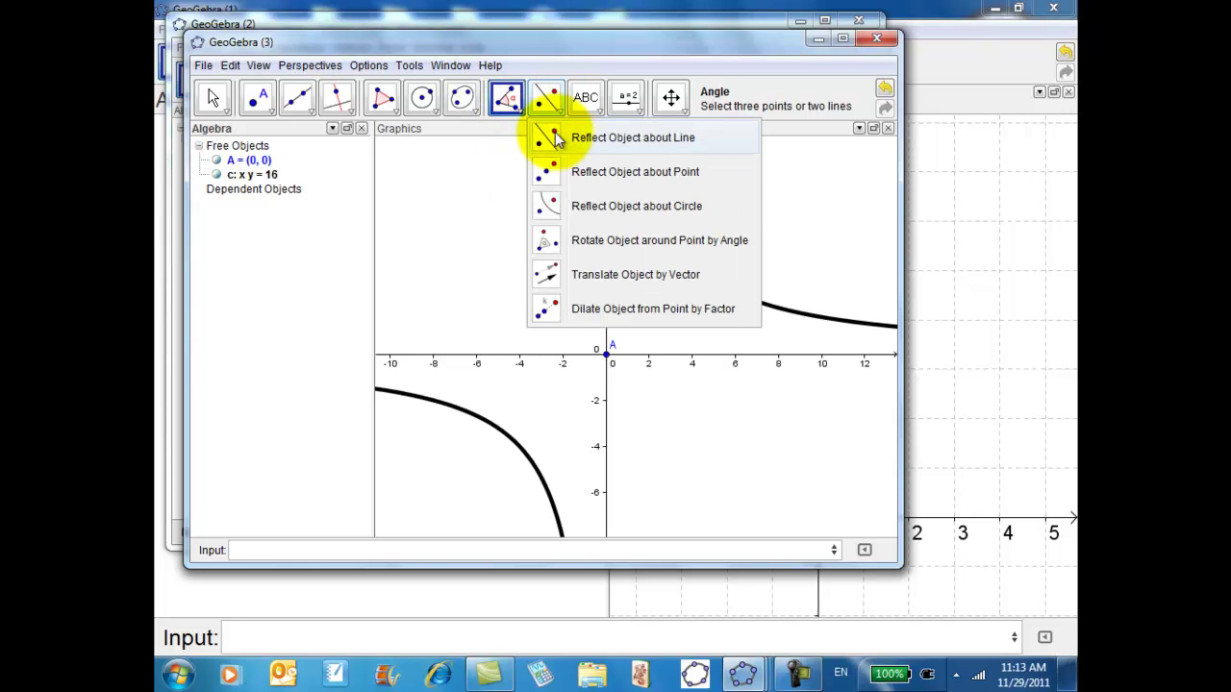
click(545, 250)
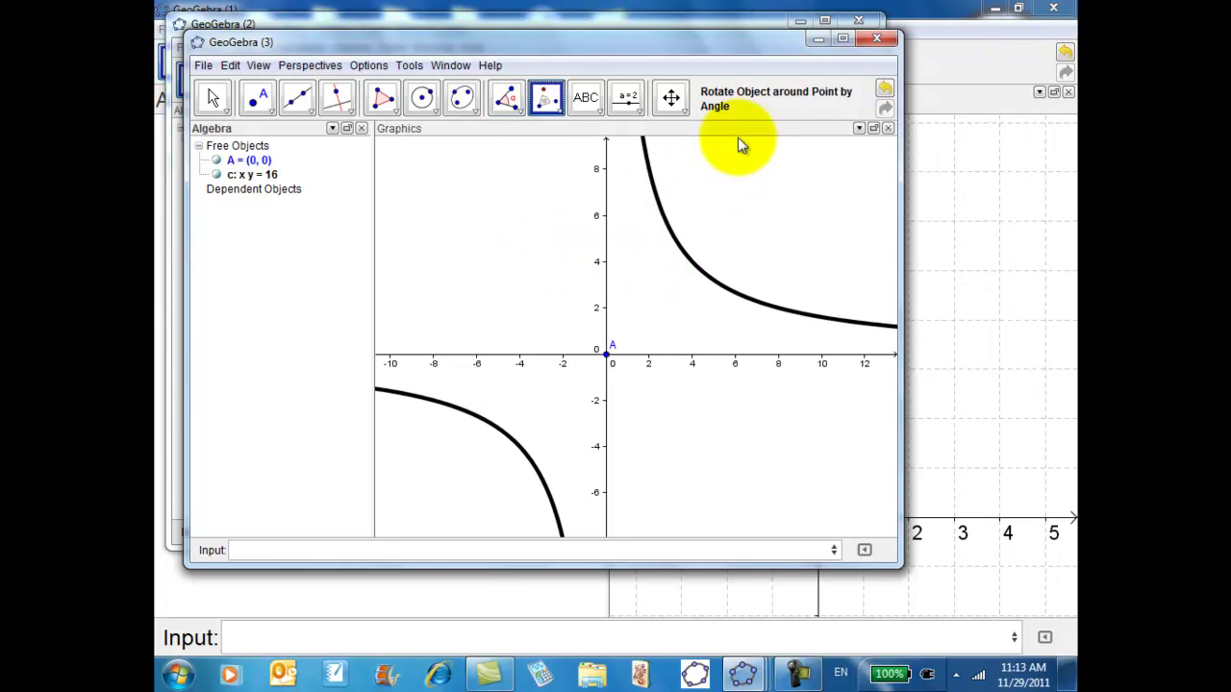
click(668, 213)
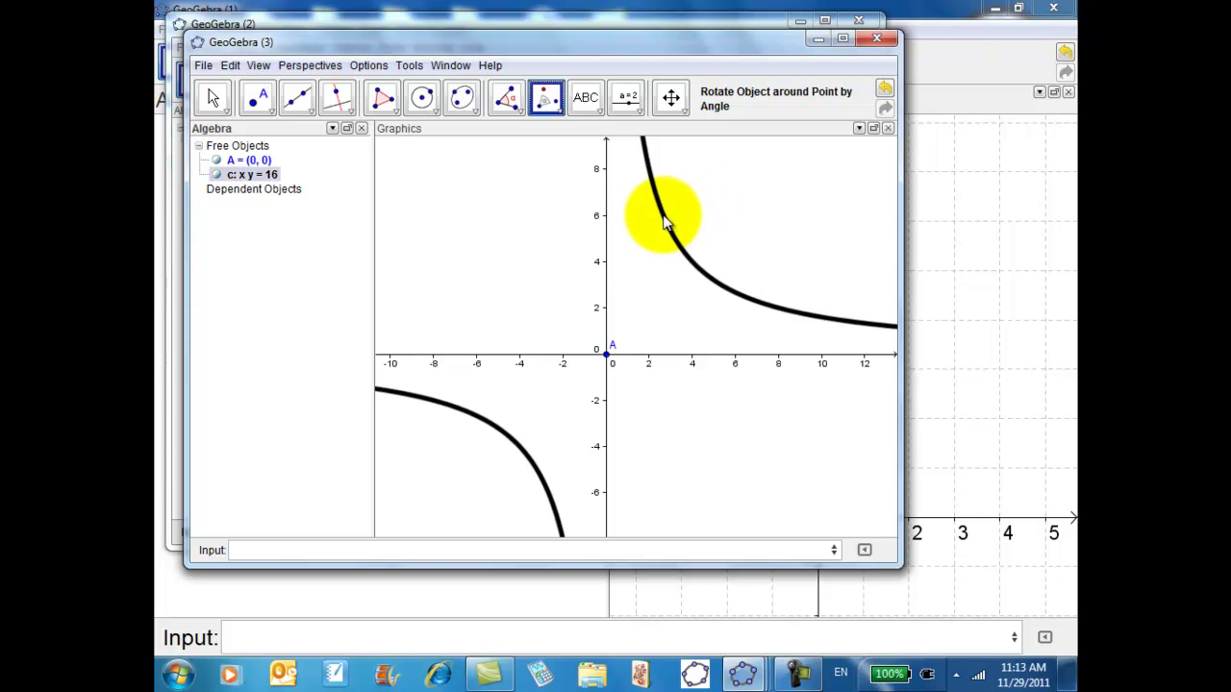
click(607, 354)
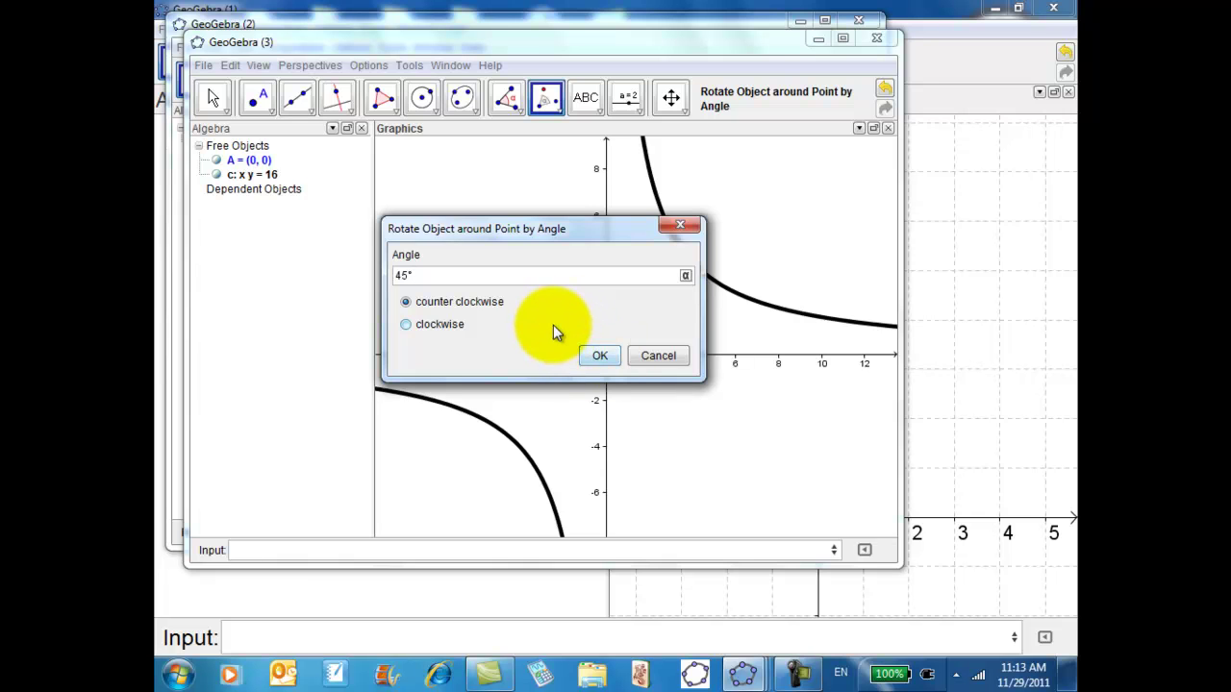
click(598, 354)
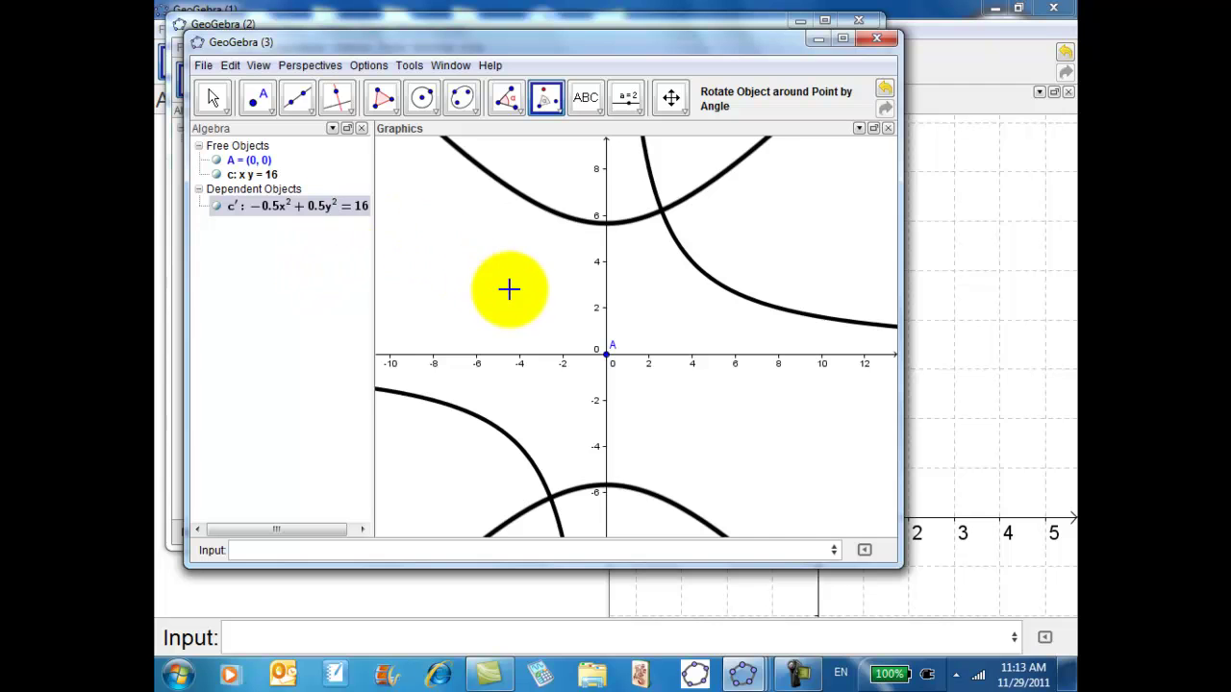
Step: Maximize the GeoGebra window and graph the line y = x
click(849, 39)
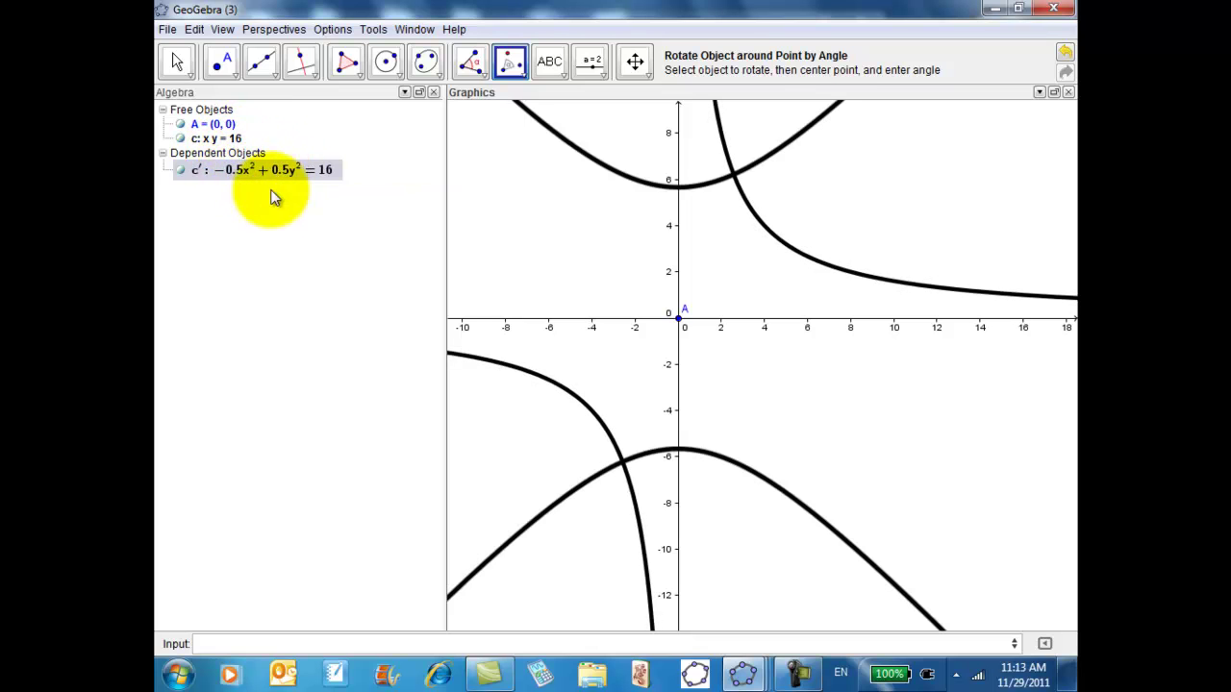
click(317, 170)
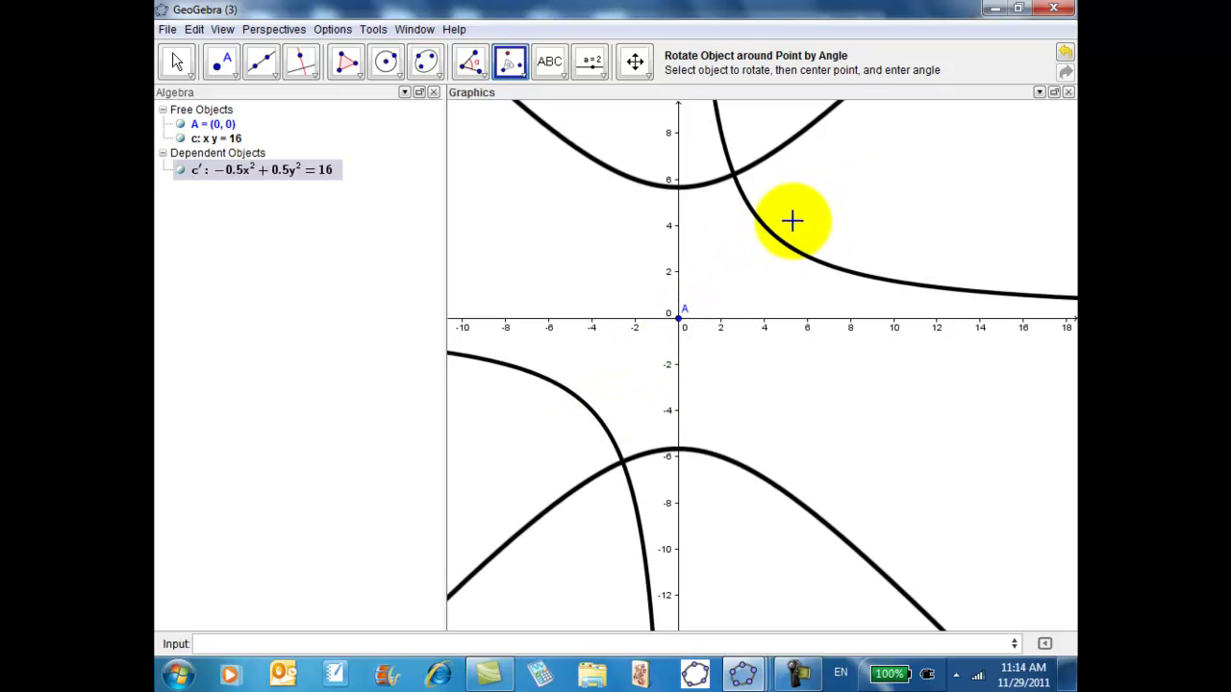
click(782, 248)
click(708, 289)
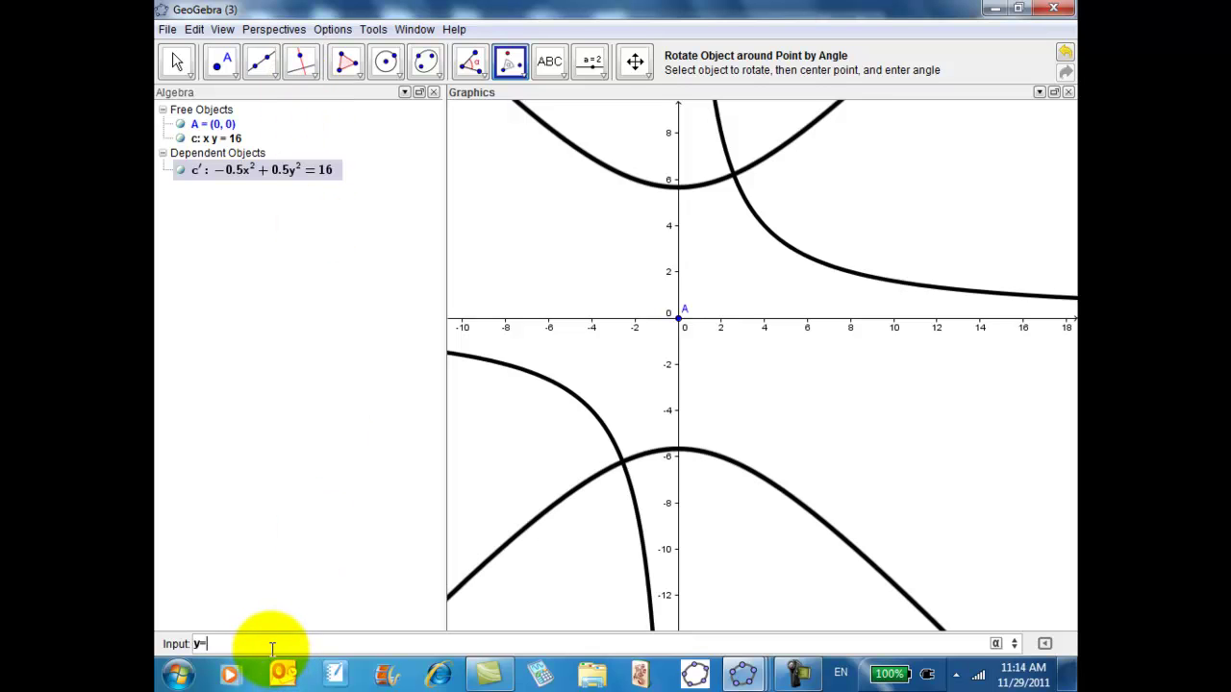
key(Return)
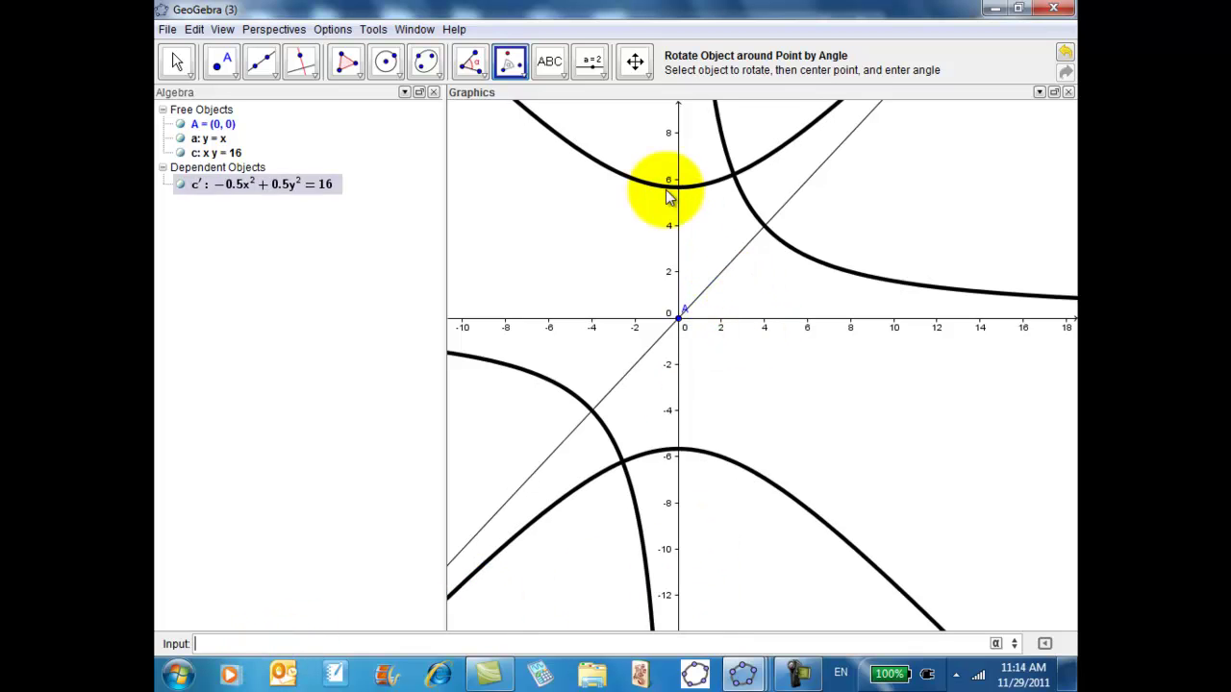
Step: Mark the intersection points of the line y = x with the original hyperbola xy = 16
click(634, 60)
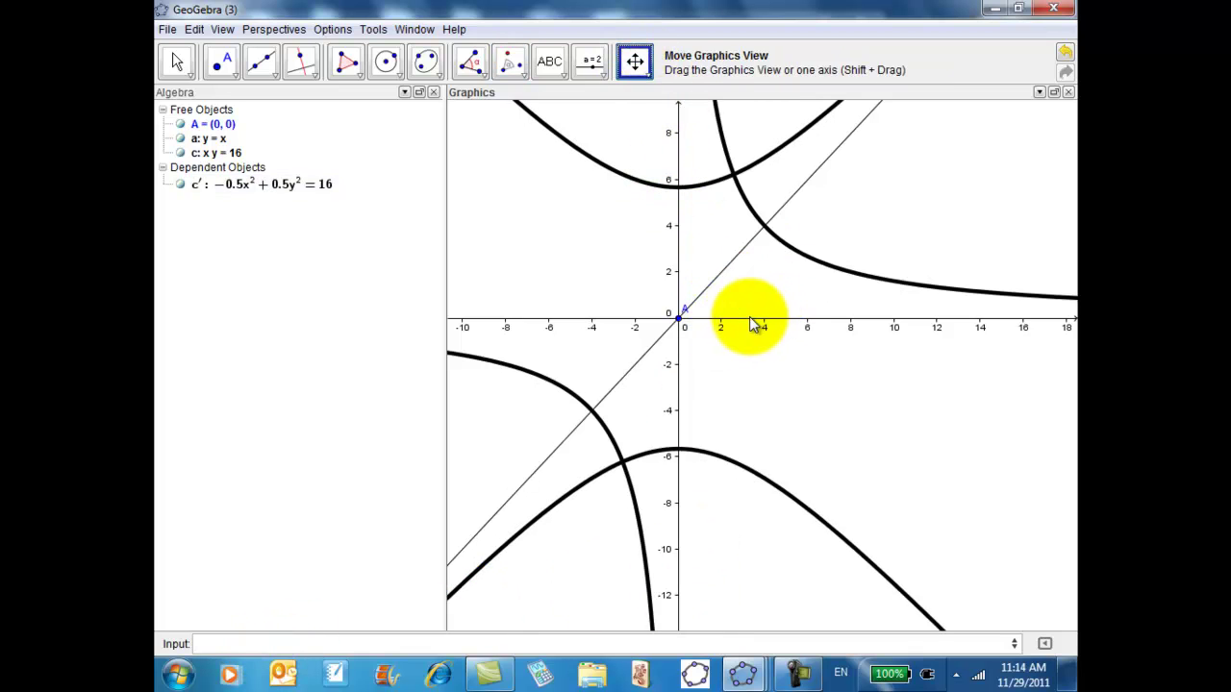
drag(750, 325, 737, 329)
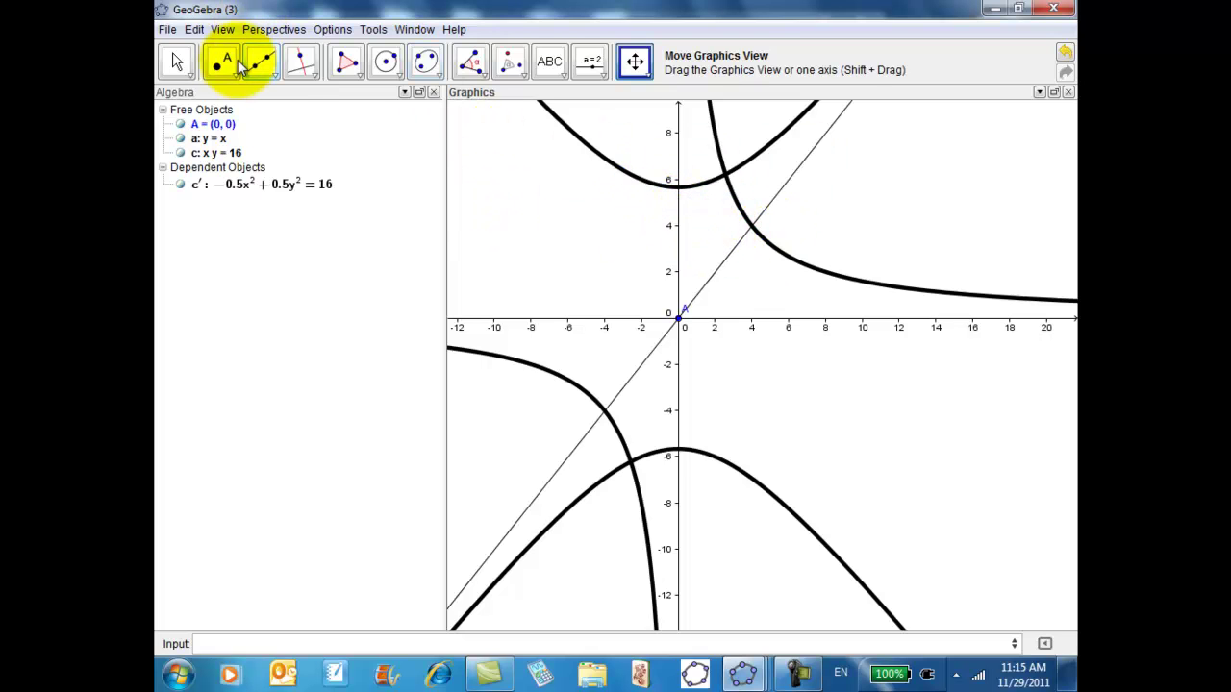
click(294, 75)
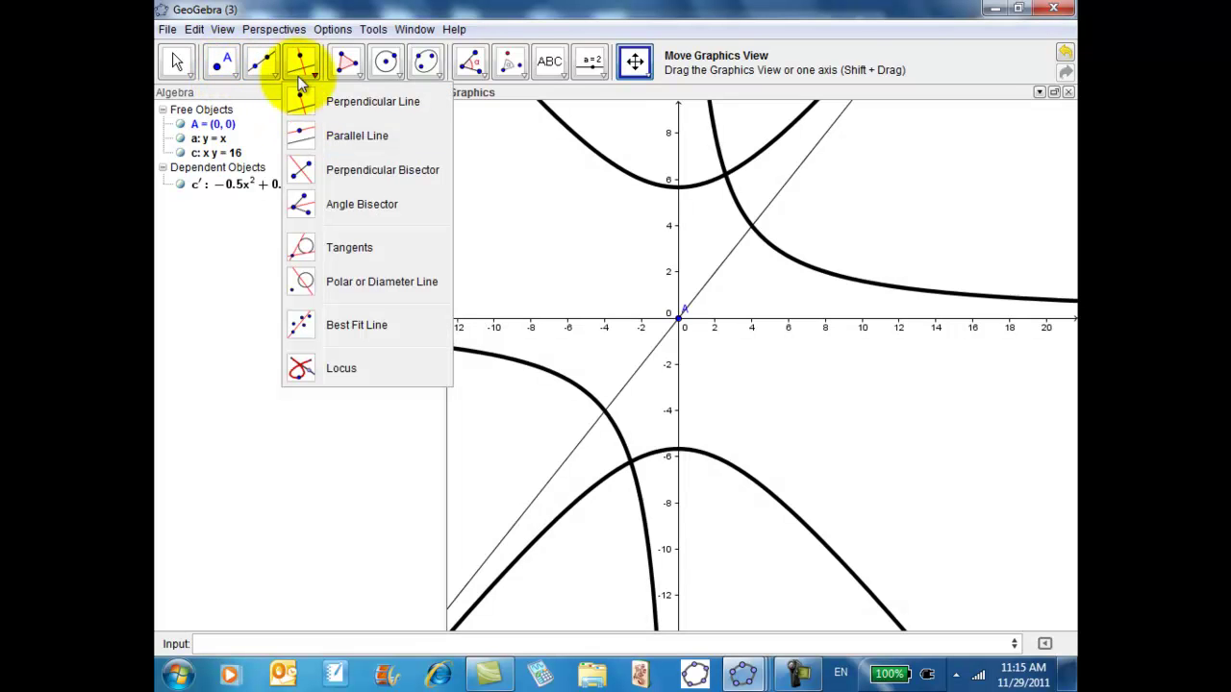
mouse_move(225, 68)
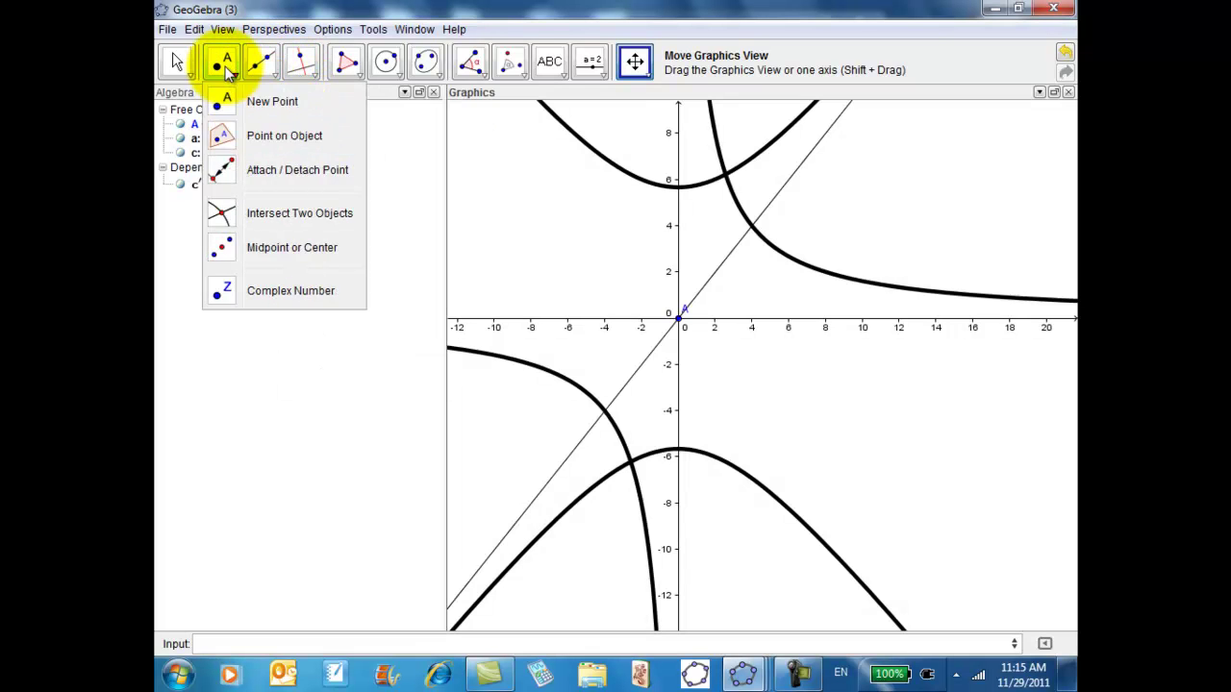
click(222, 213)
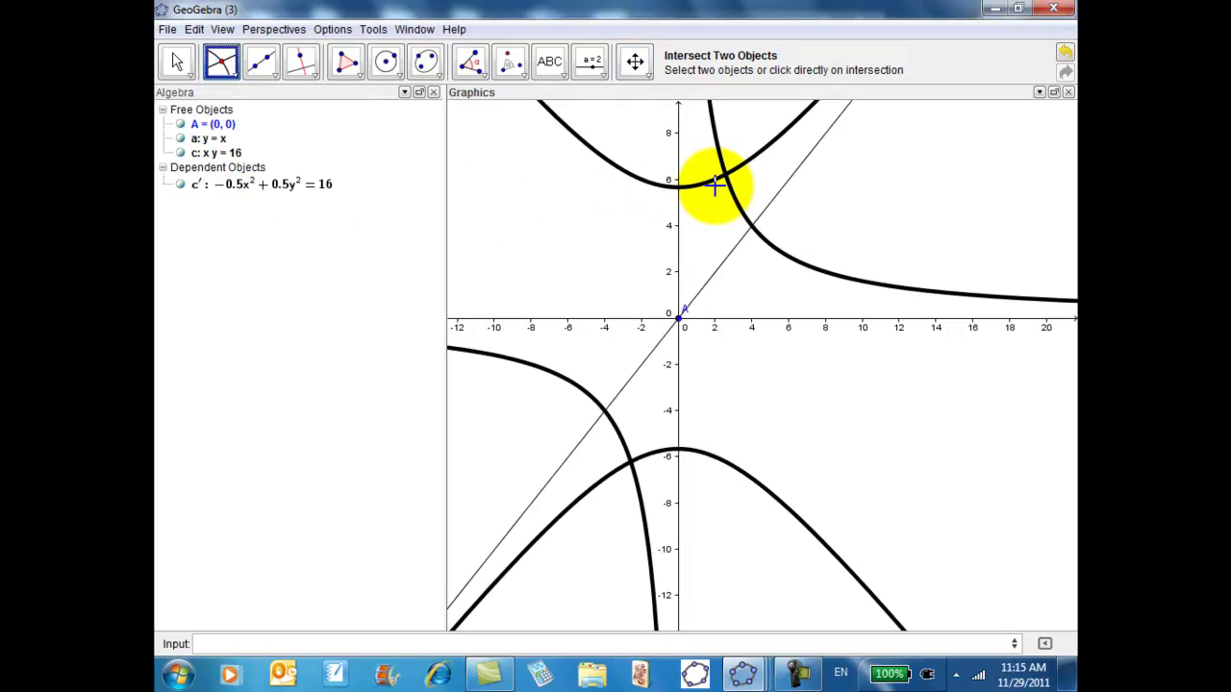
click(739, 212)
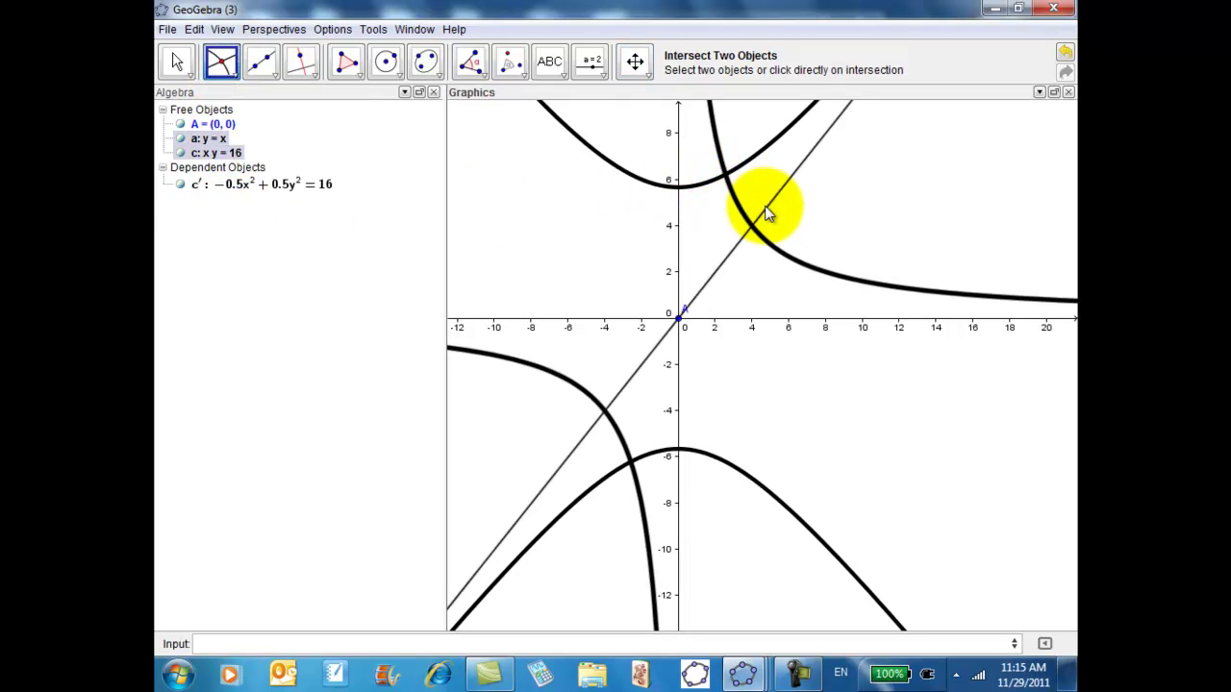
click(769, 214)
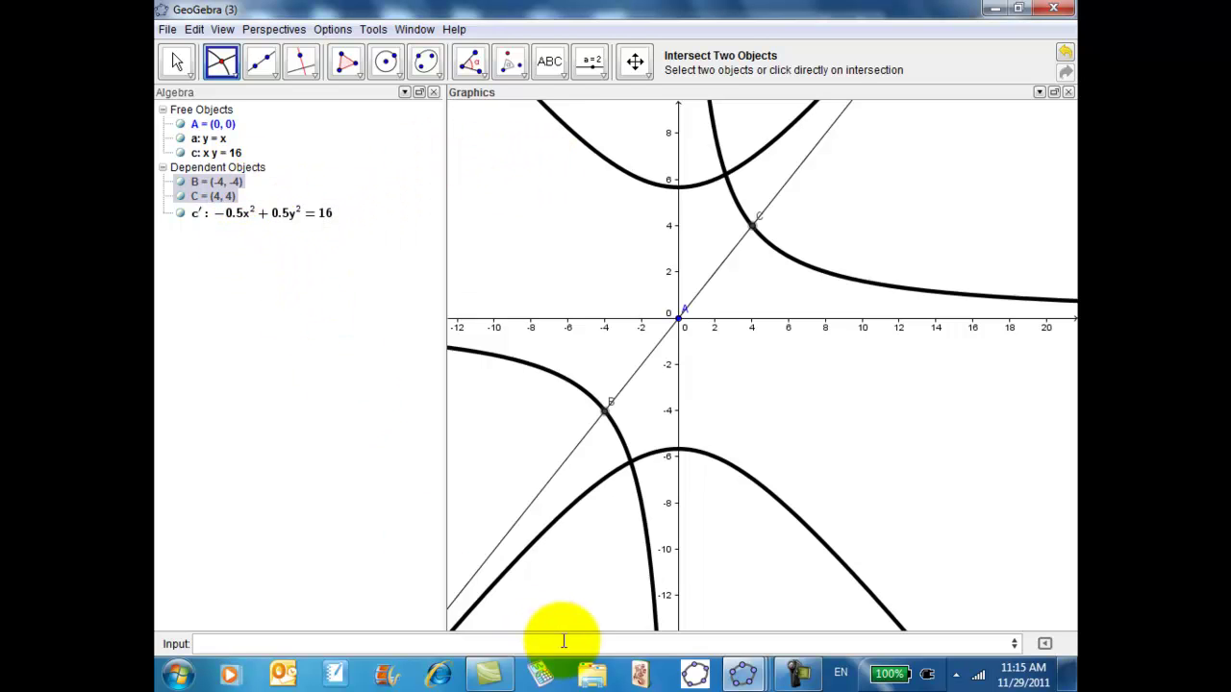
Step: Measure the distance from origin point A to the first-quadrant intersection point C
click(176, 60)
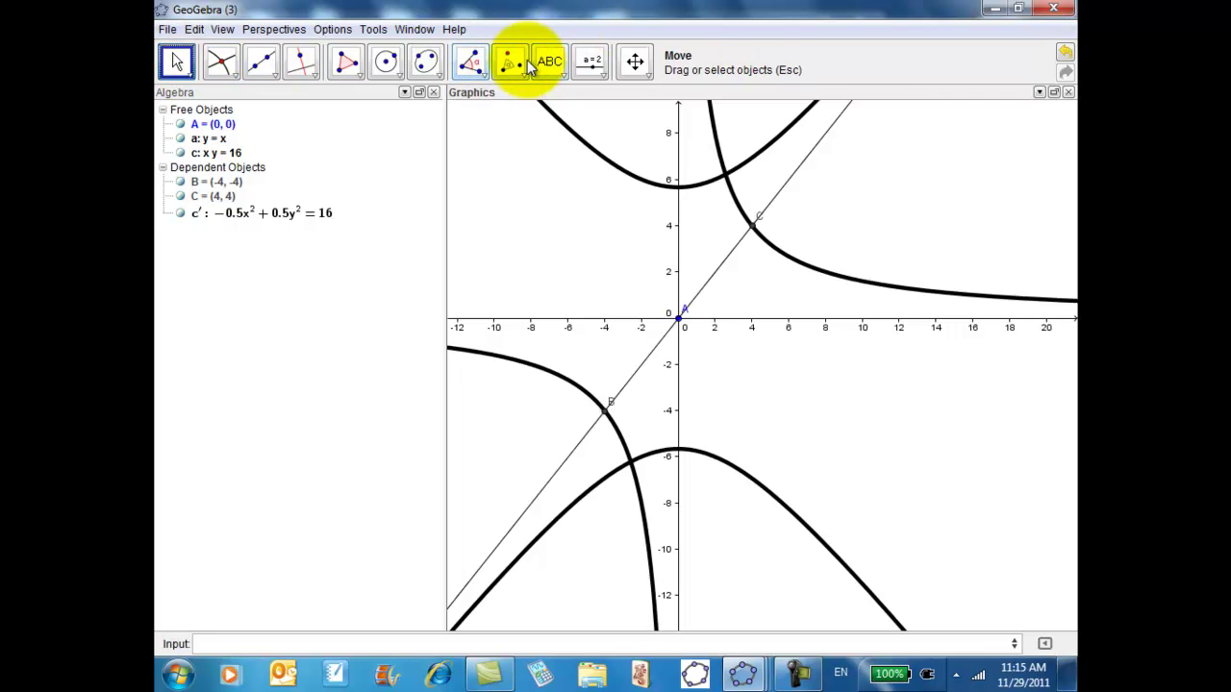
click(487, 77)
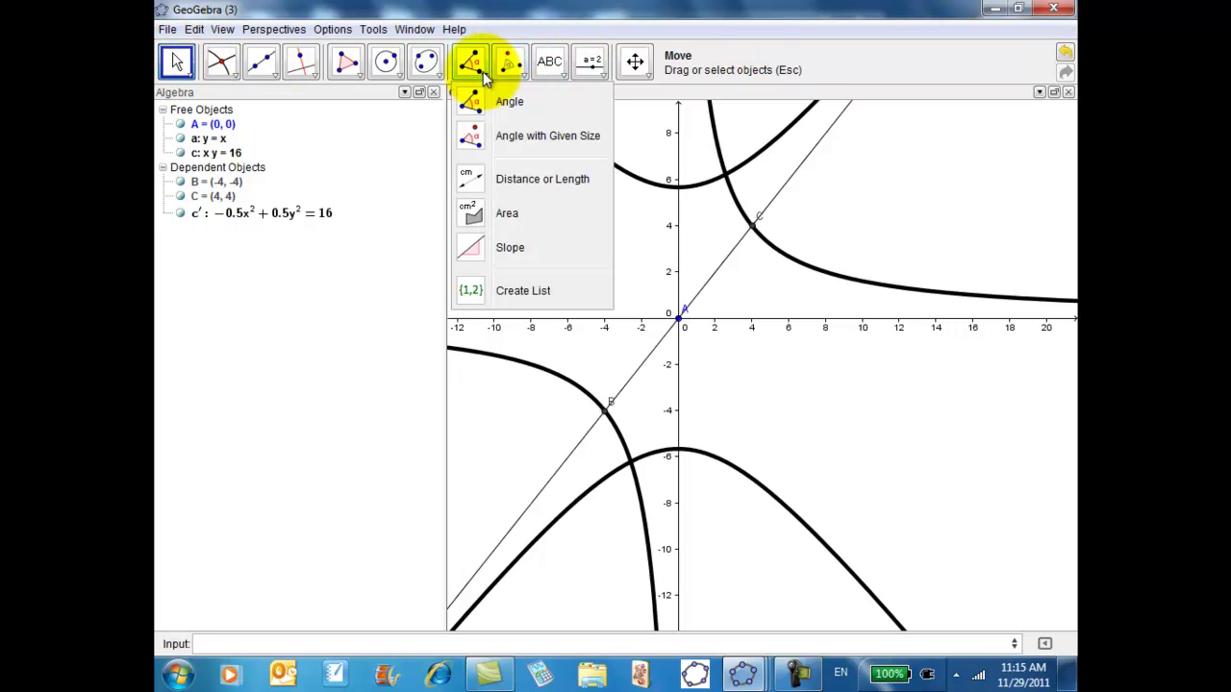
click(479, 192)
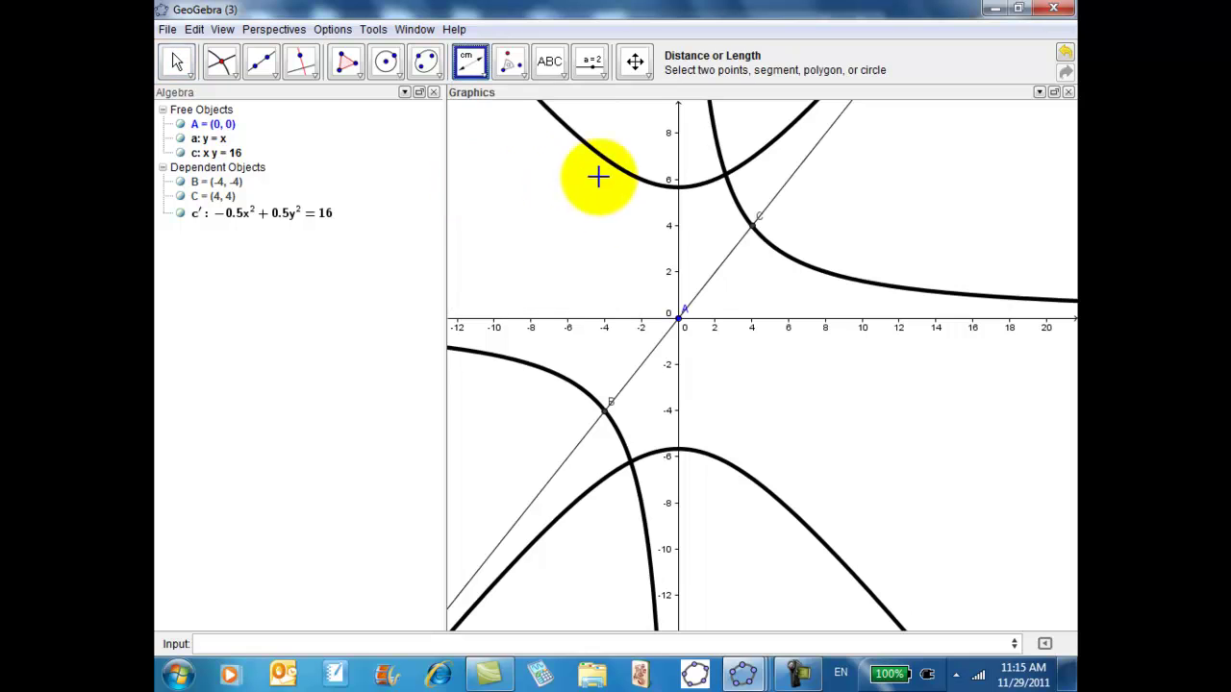
click(681, 323)
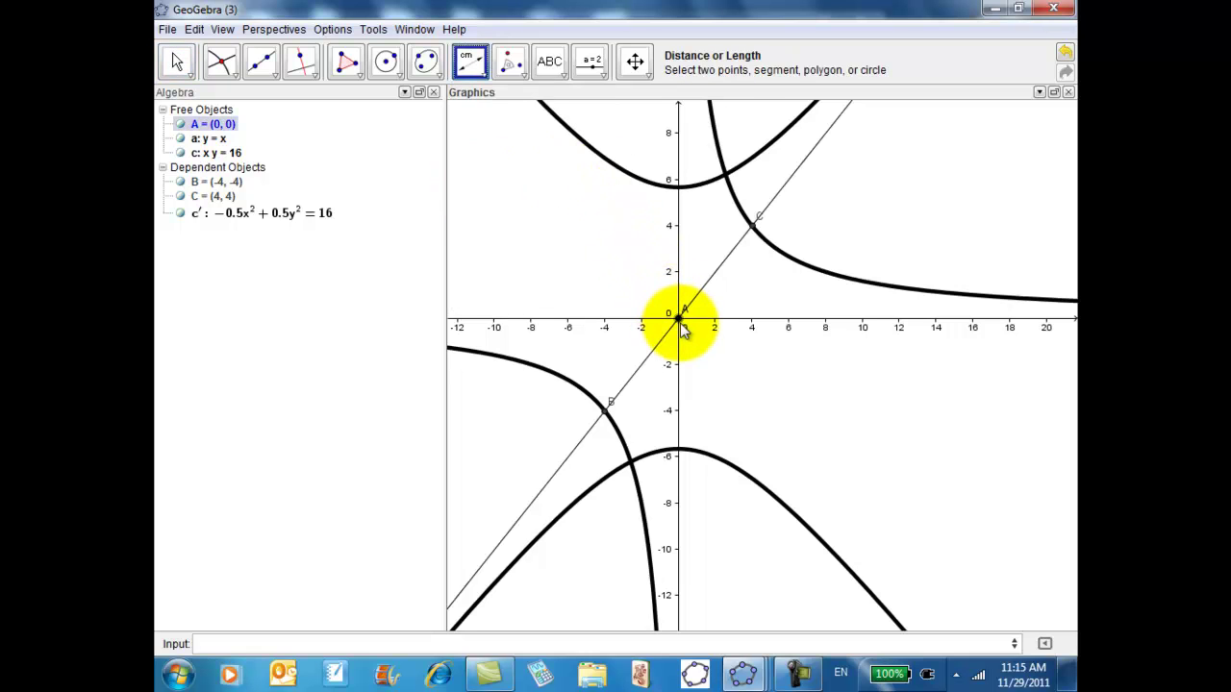
click(755, 230)
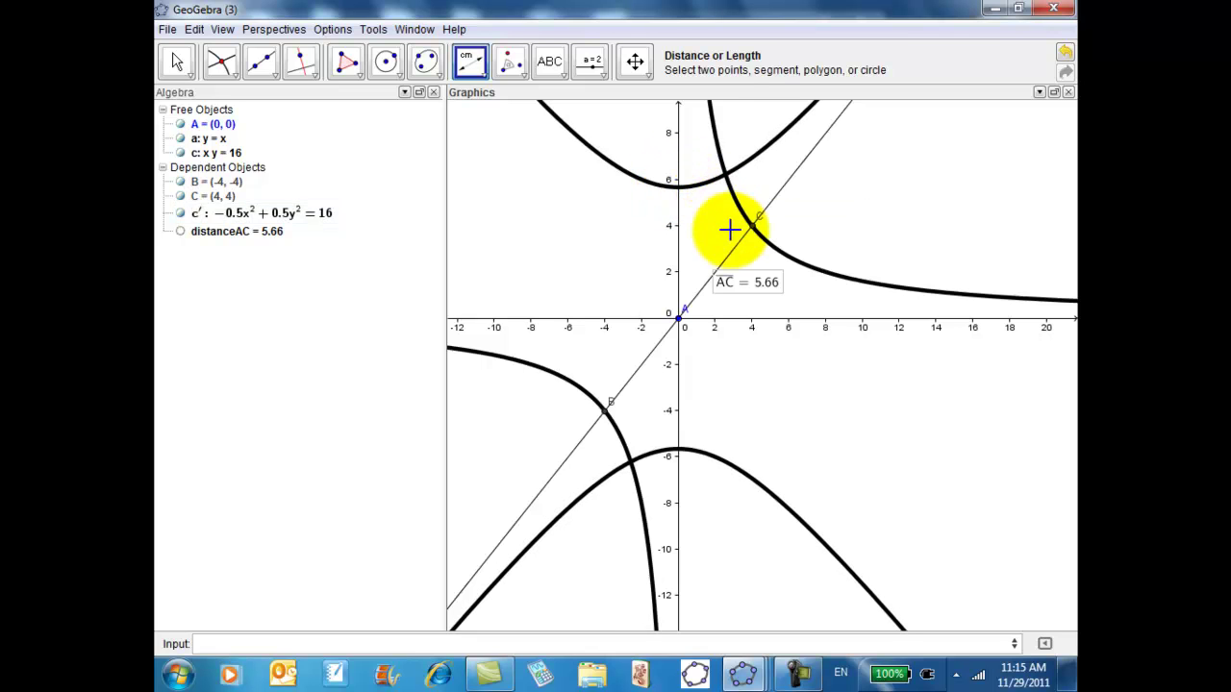
Step: Color the rotated hyperbola c' red in its object properties
right_click(701, 189)
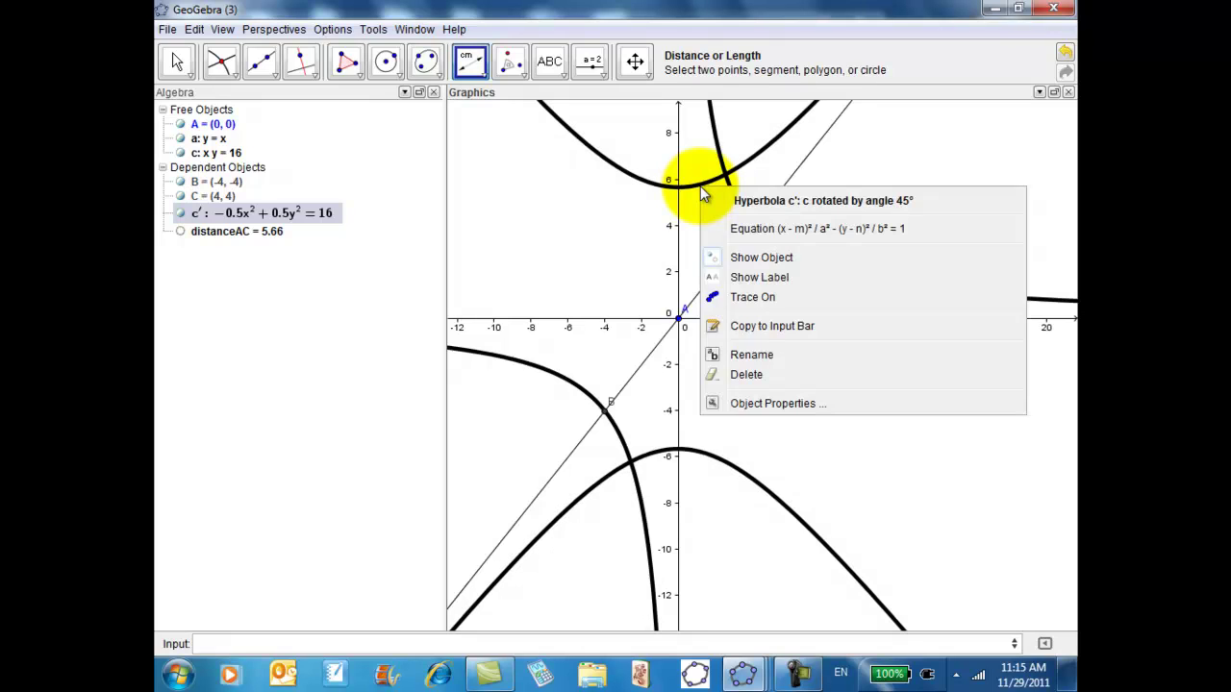
click(742, 404)
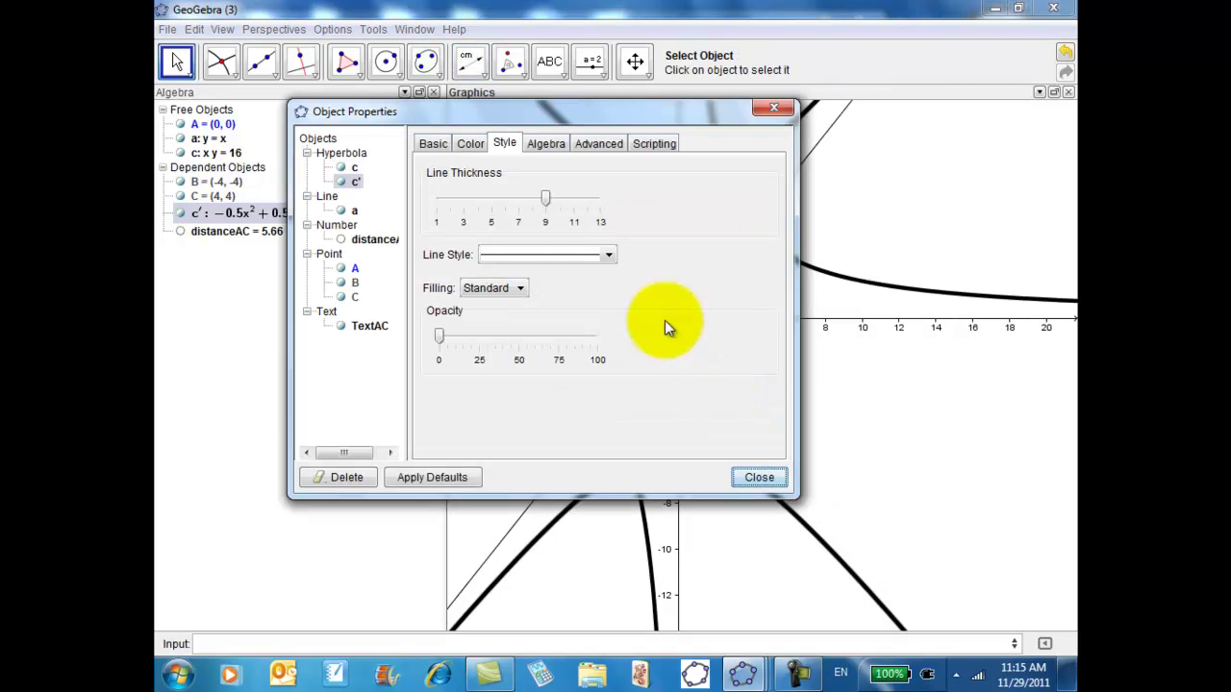
click(467, 142)
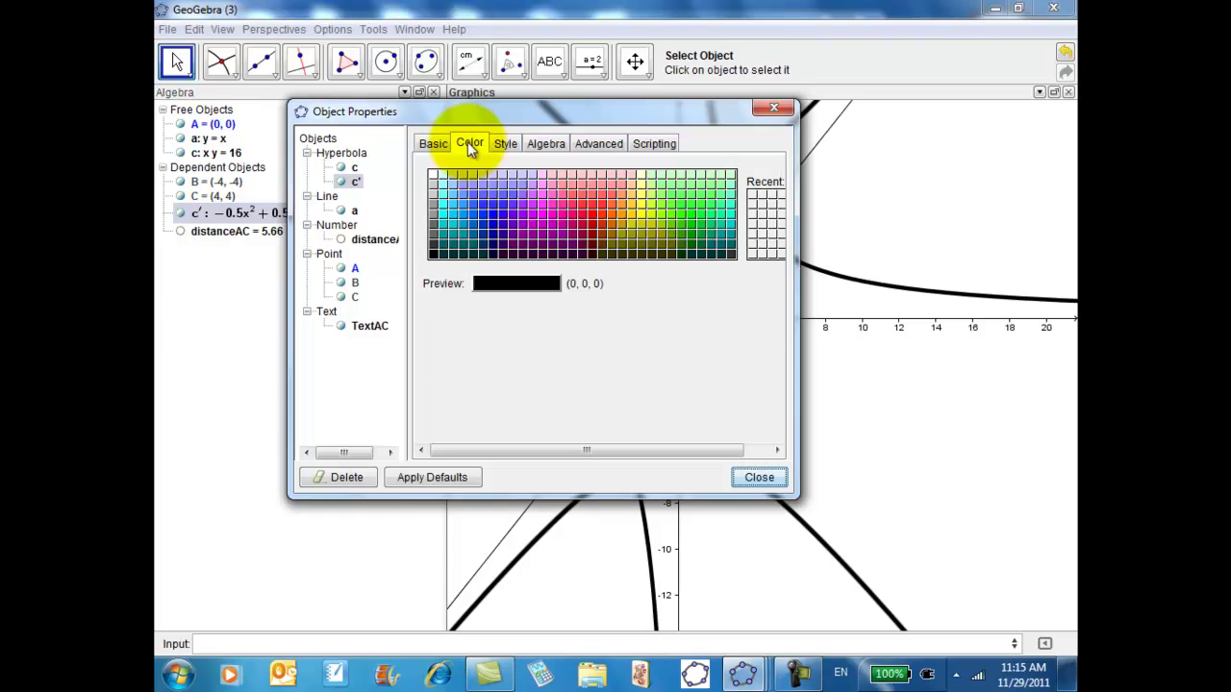
click(580, 215)
click(760, 476)
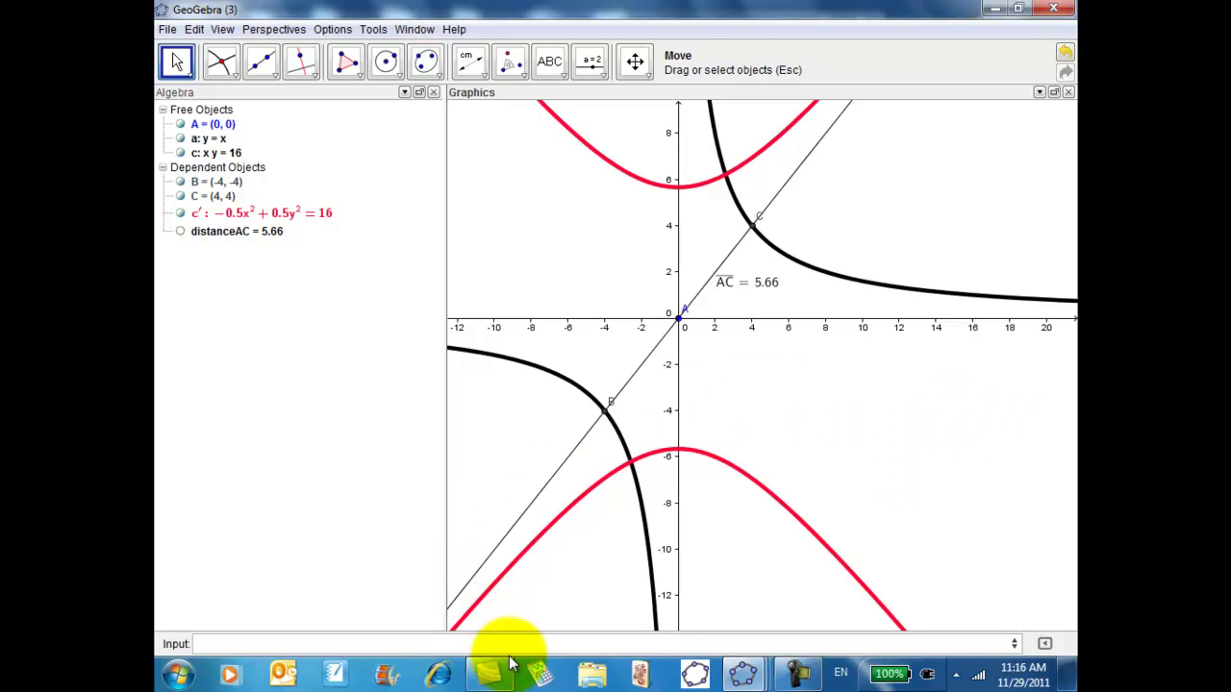
click(800, 673)
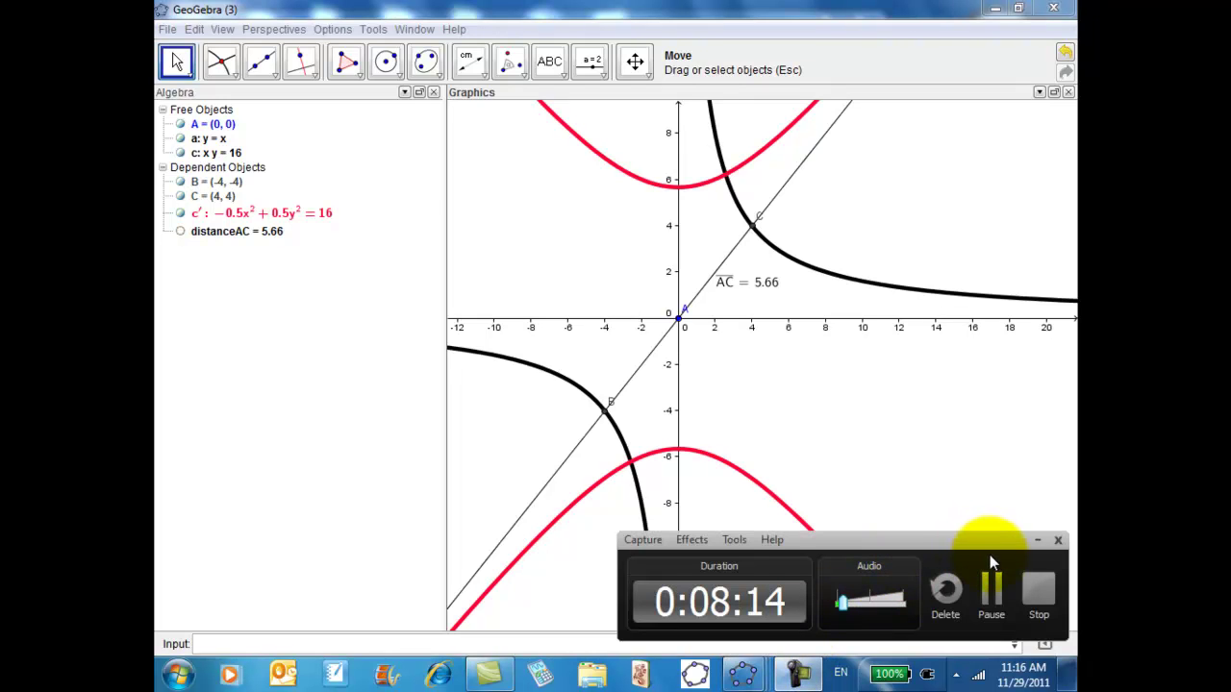
click(1037, 590)
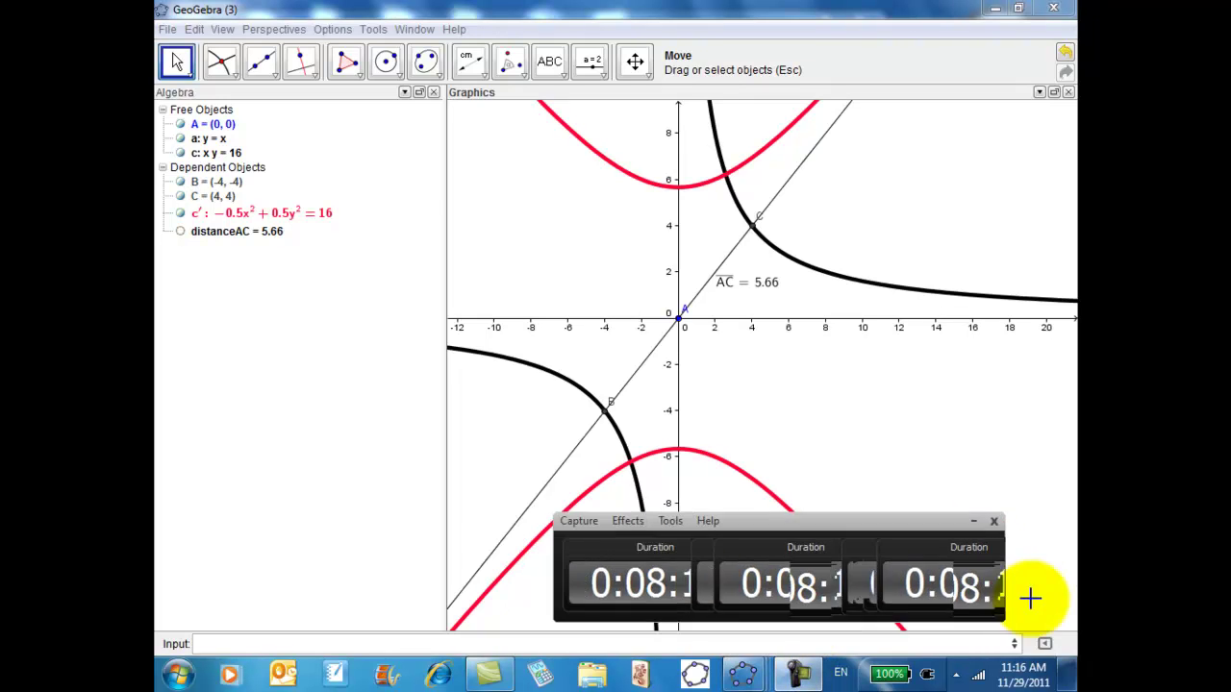